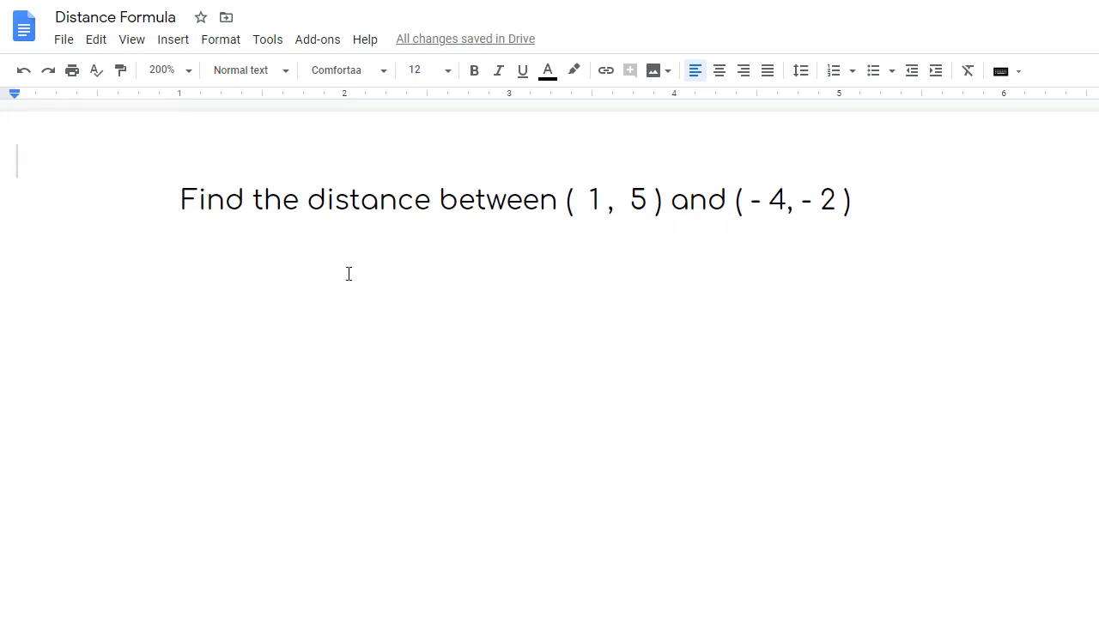
- Add a blank line right under the question about (1, 5) and (-4, -2)
{"action": "left_click", "coordinate": [213, 286]}
{"action": "left_click", "coordinate": [899, 213]}
{"action": "key", "text": "Return"}
{"action": "key", "text": "Return"}
{"action": "left_click", "coordinate": [228, 241]}
- Insert an equation reading x₁ = 1, with 1 as a true subscript, on the blank line
{"action": "left_click", "coordinate": [174, 43]}
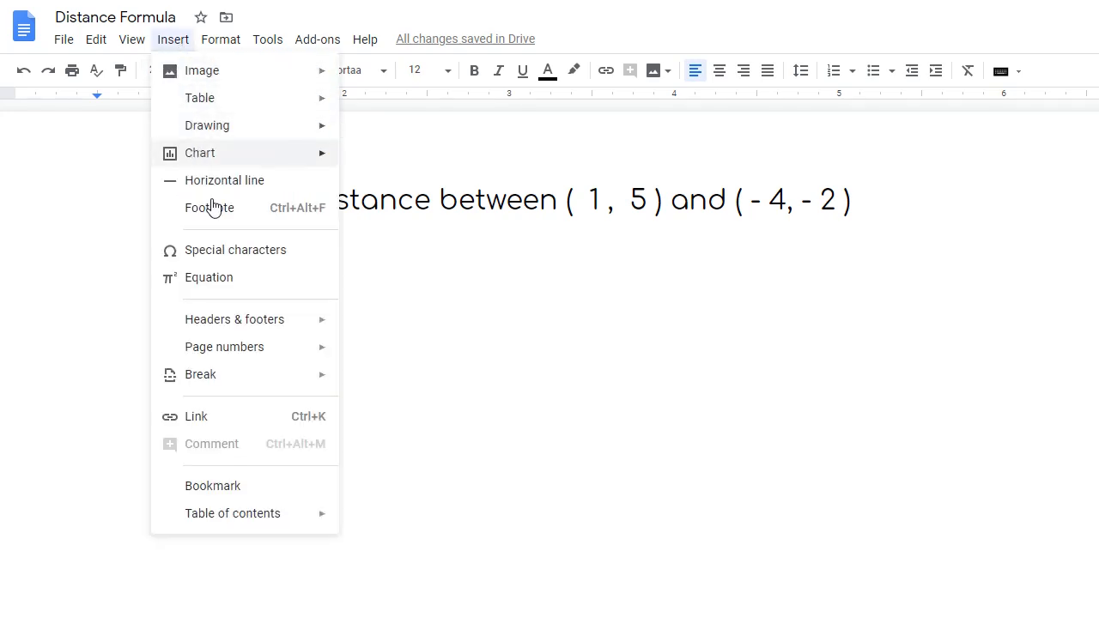
{"action": "left_click", "coordinate": [231, 282]}
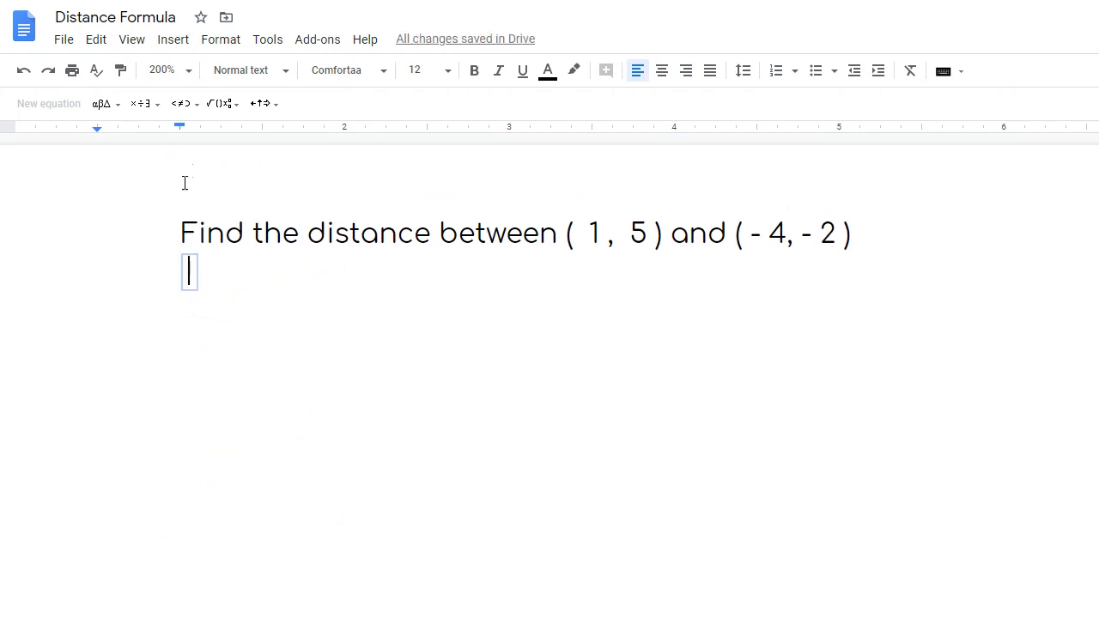
{"action": "left_click", "coordinate": [221, 105]}
{"action": "type", "text": "x"}
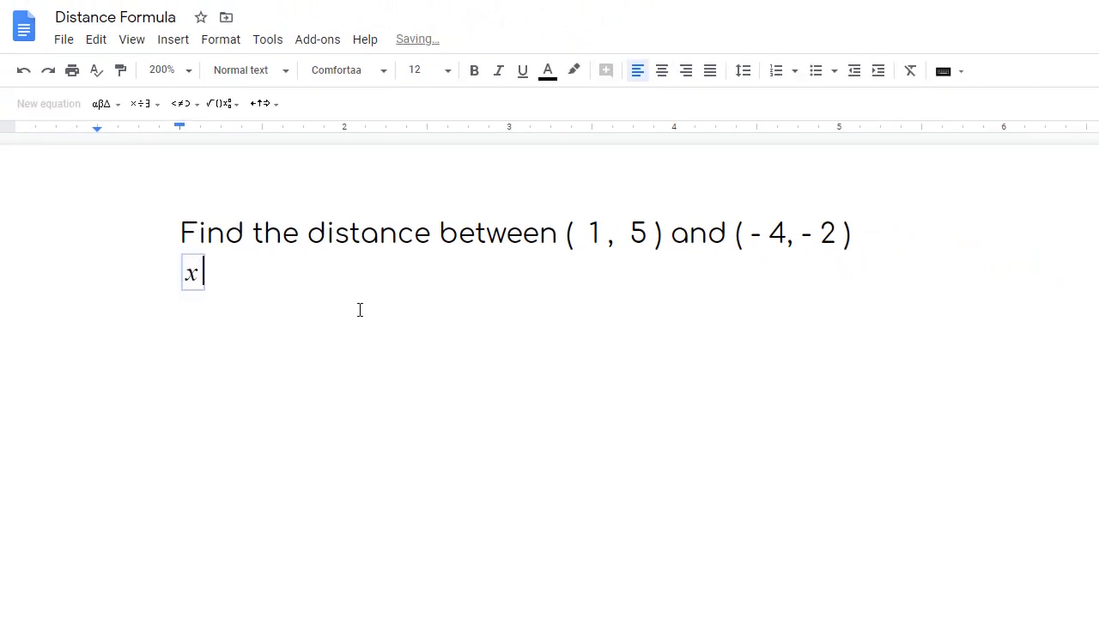
{"action": "left_click", "coordinate": [233, 109]}
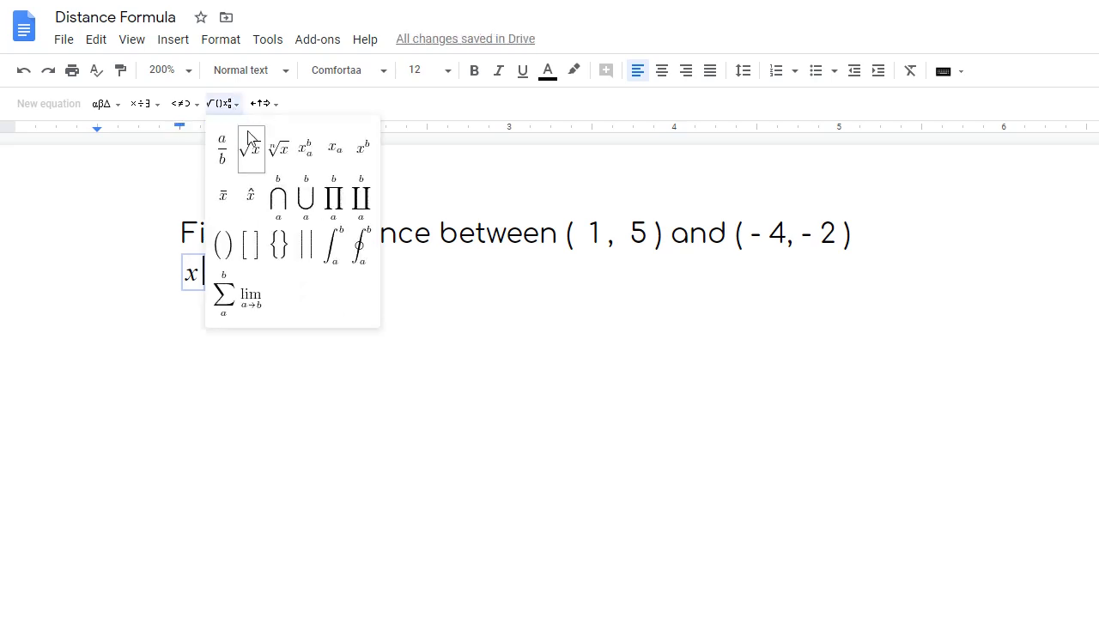
{"action": "left_click", "coordinate": [339, 159]}
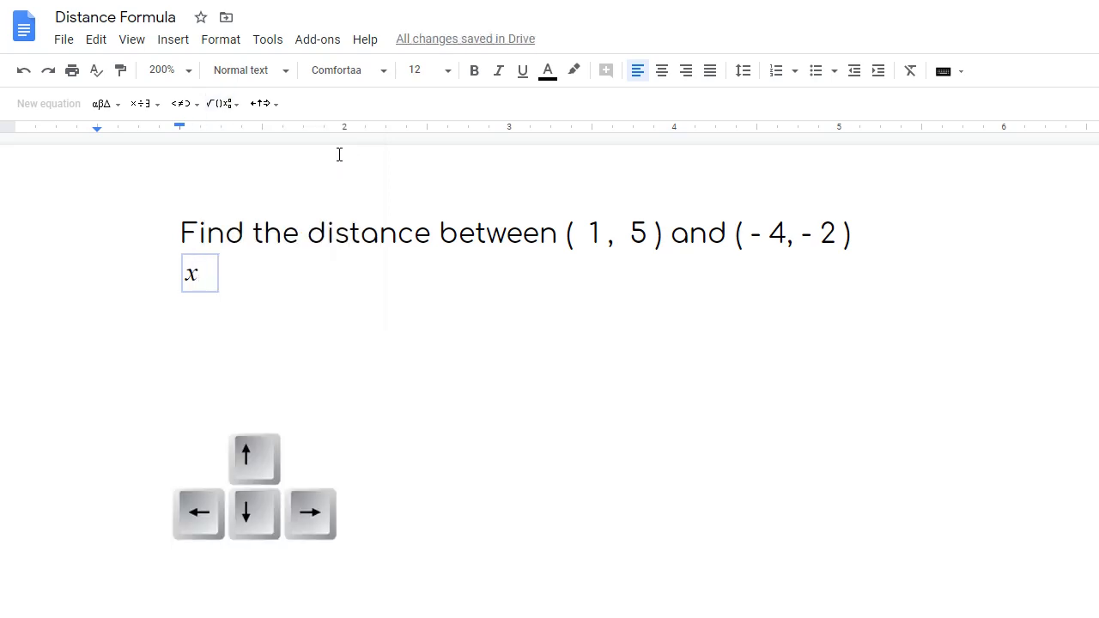
{"action": "key", "text": "Right"}
{"action": "key", "text": "Right"}
{"action": "type", "text": "1"}
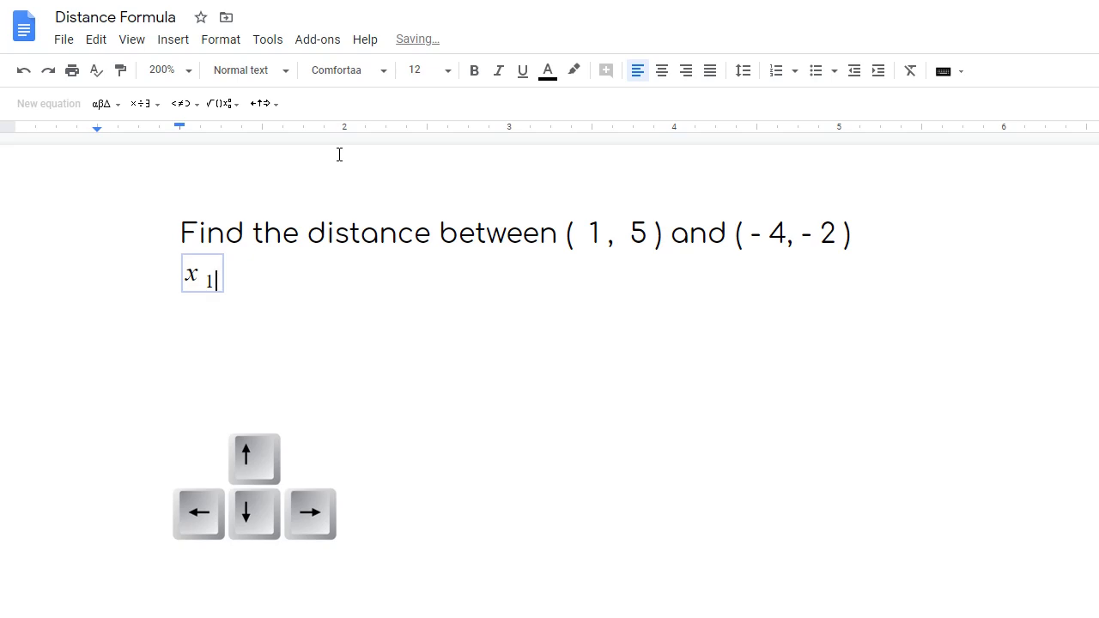
{"action": "key", "text": "Right"}
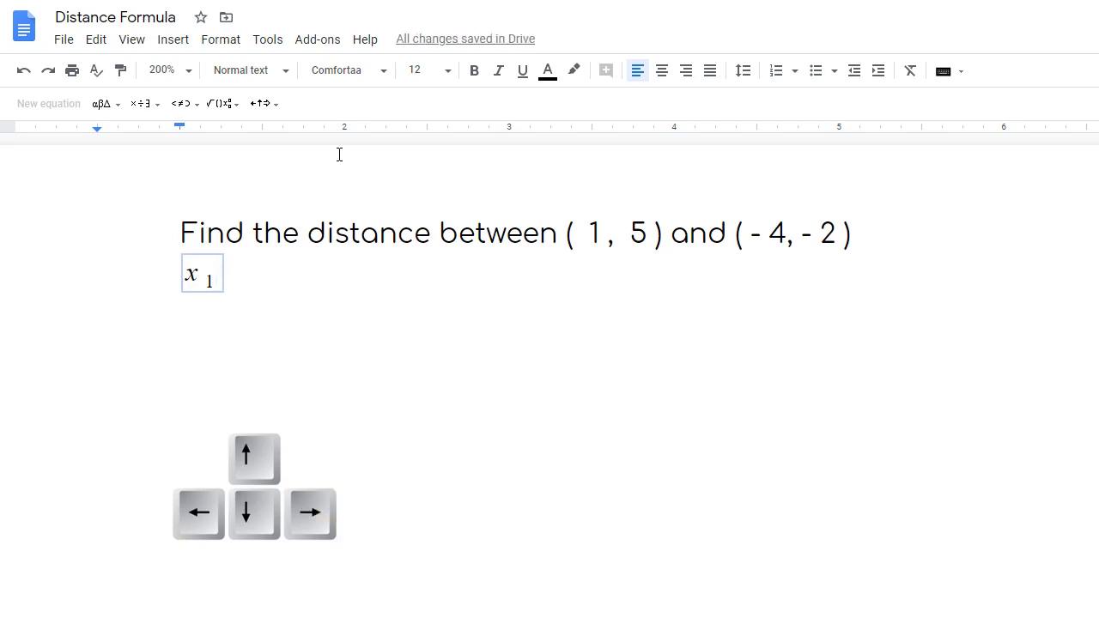
{"action": "type", "text": "= "}
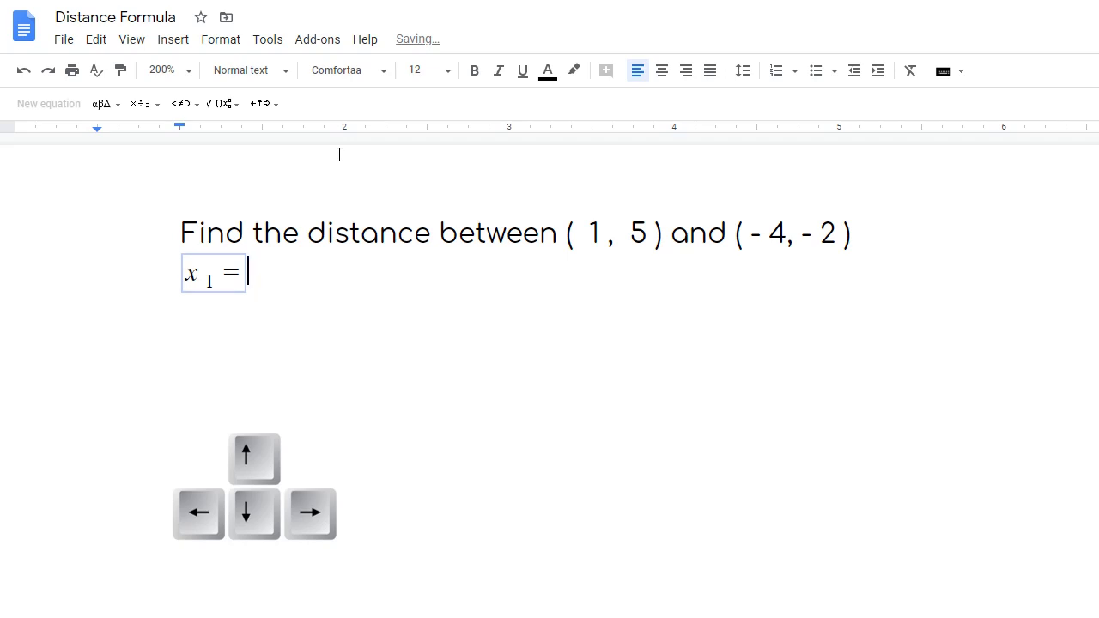
{"action": "type", "text": "1"}
{"action": "left_click", "coordinate": [286, 278]}
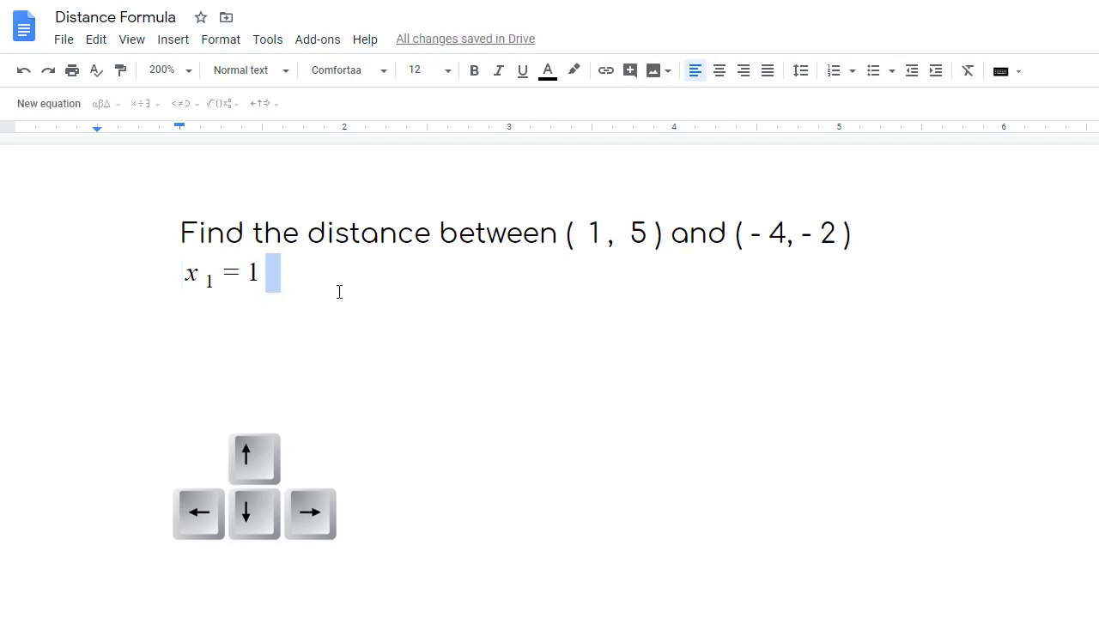
- Add a comma and the equation y₁ = 5 after x₁ = 1
{"action": "type", "text": ","}
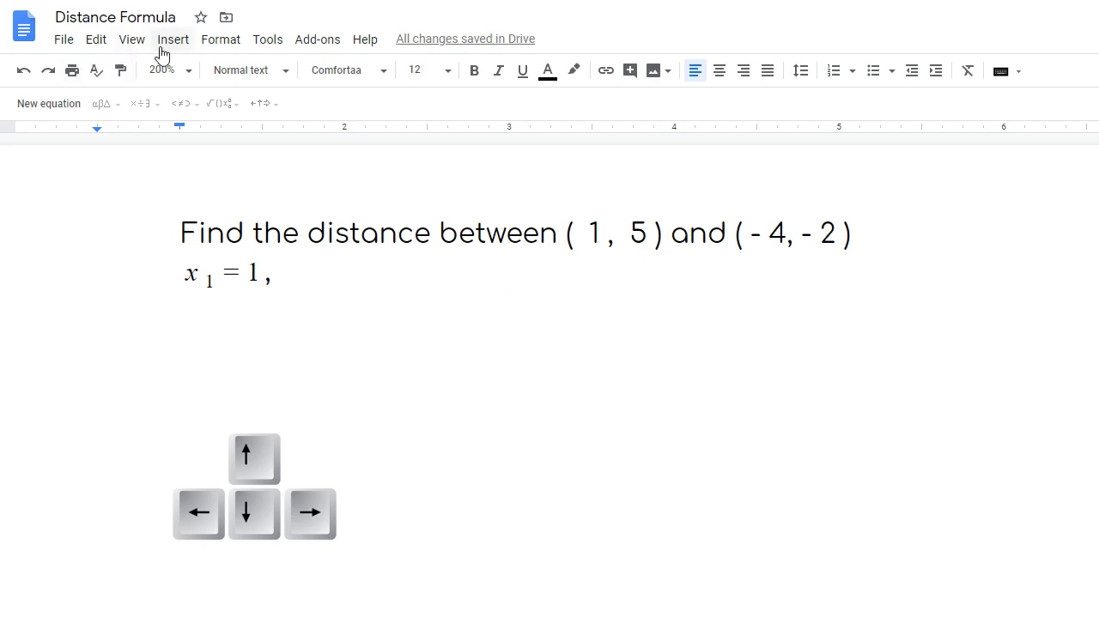
{"action": "left_click", "coordinate": [62, 107]}
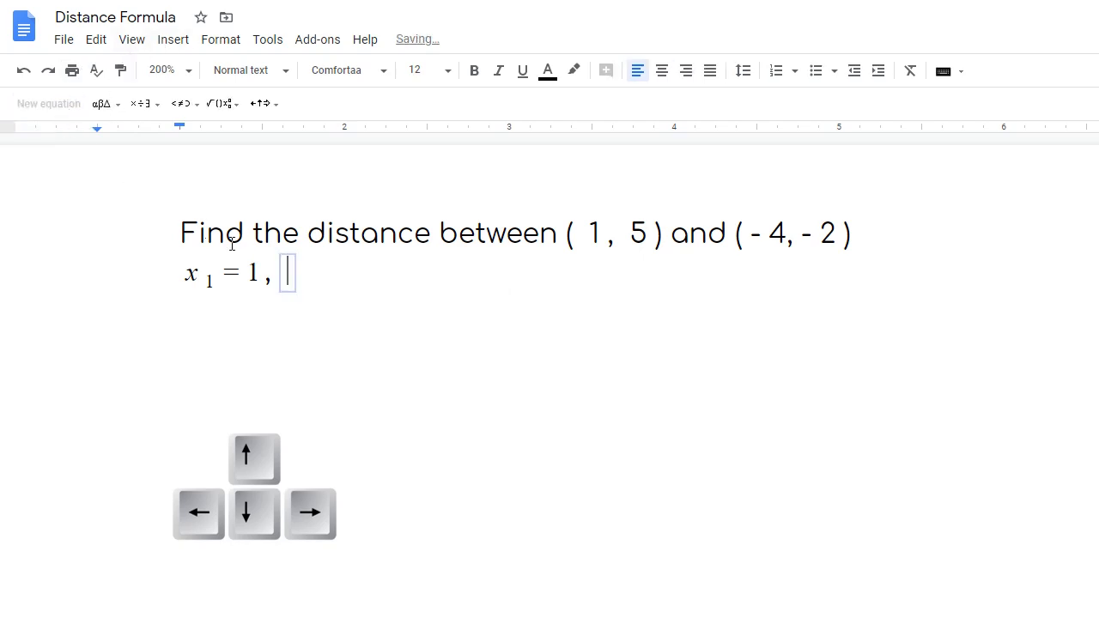
{"action": "type", "text": "y"}
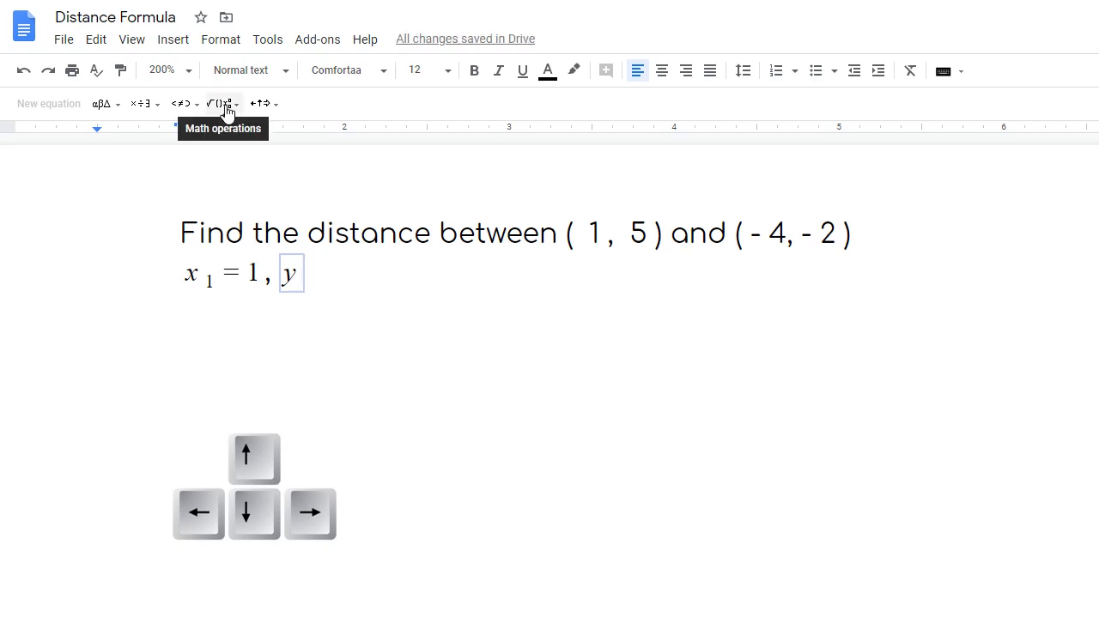
{"action": "left_click", "coordinate": [224, 104]}
{"action": "left_click", "coordinate": [335, 153]}
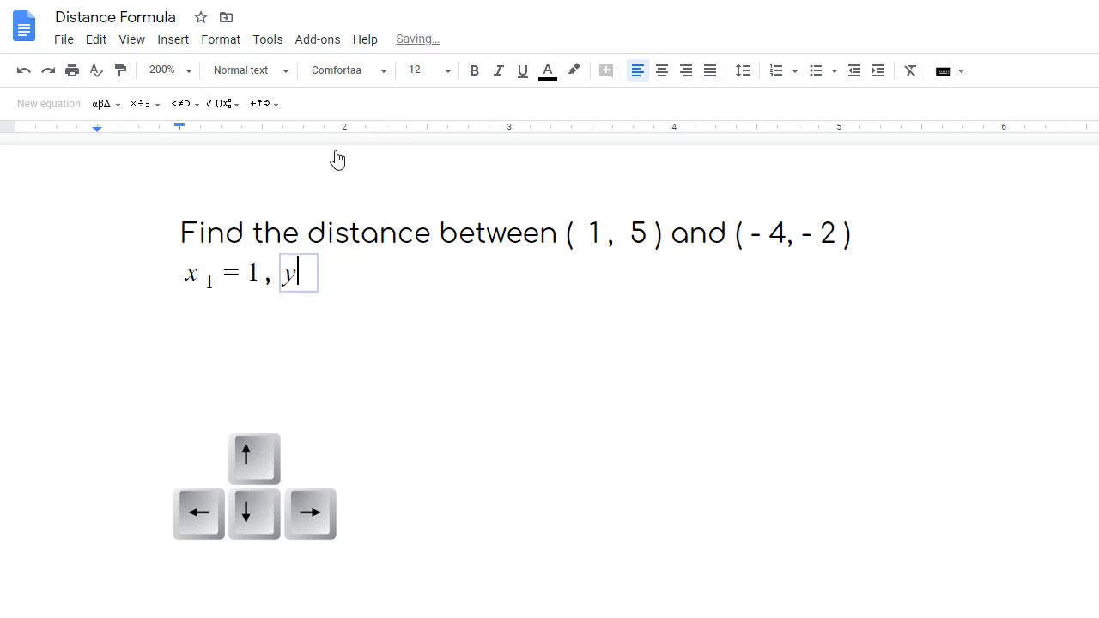
{"action": "key", "text": "Right"}
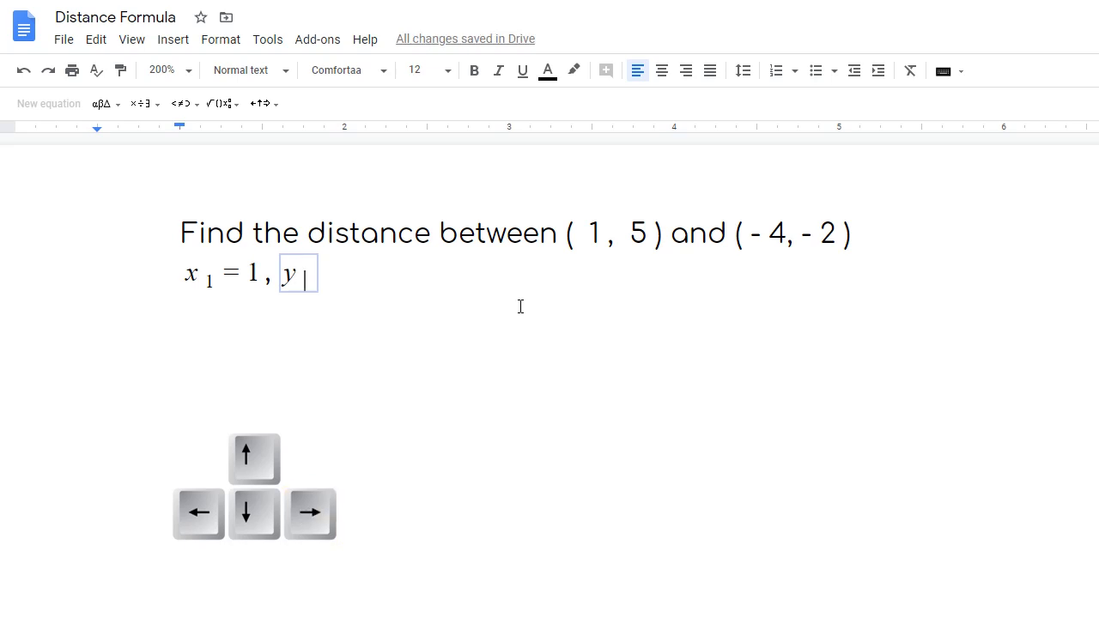
{"action": "type", "text": "1"}
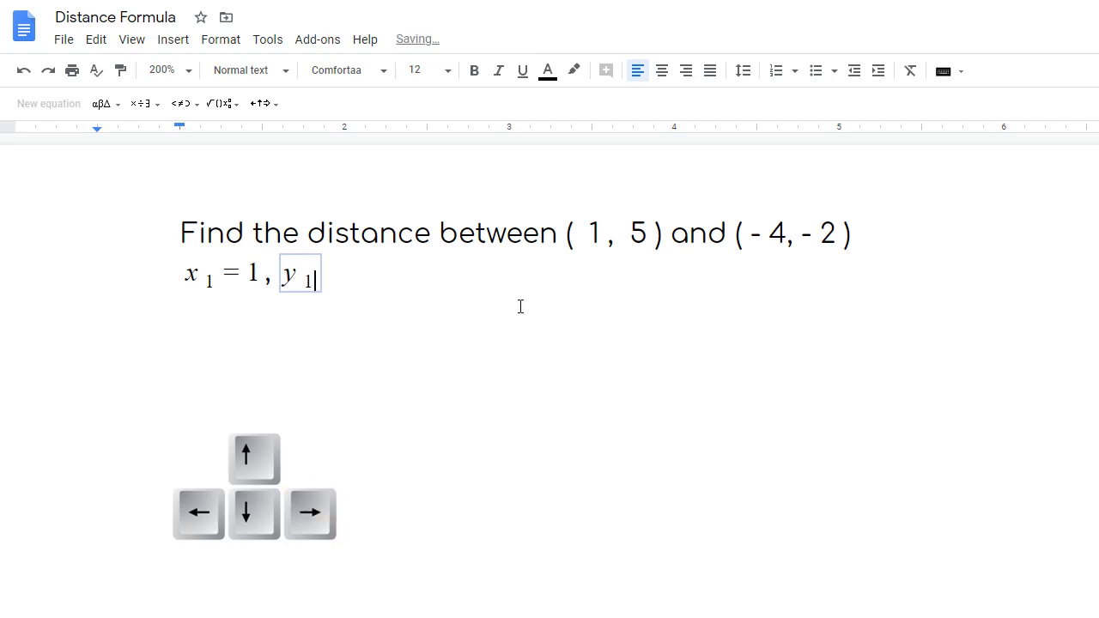
{"action": "key", "text": "Right"}
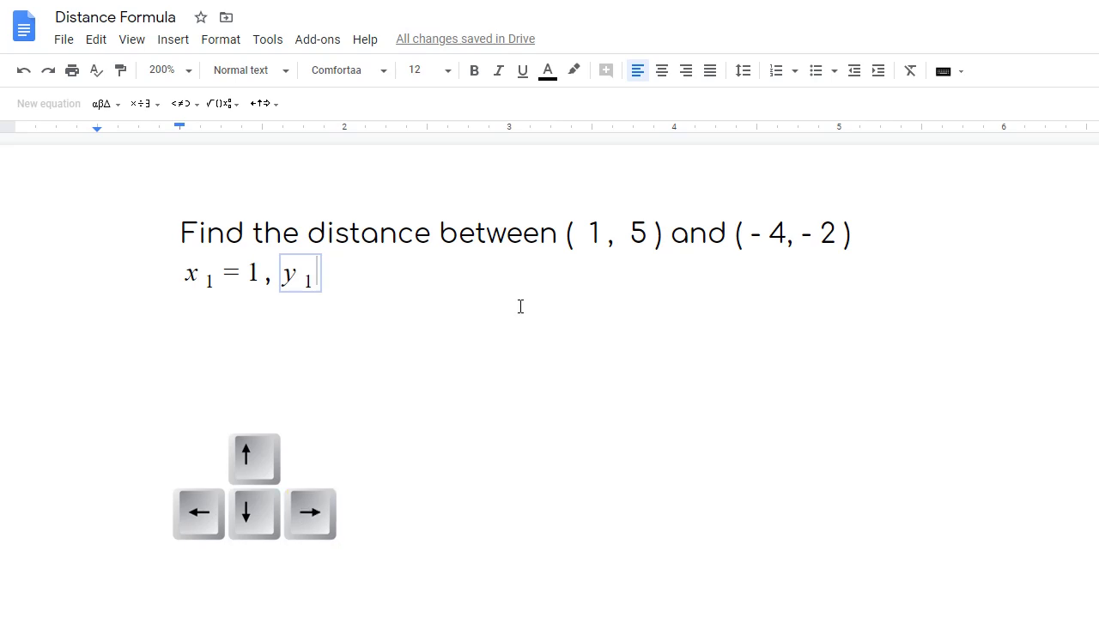
{"action": "type", "text": "= "}
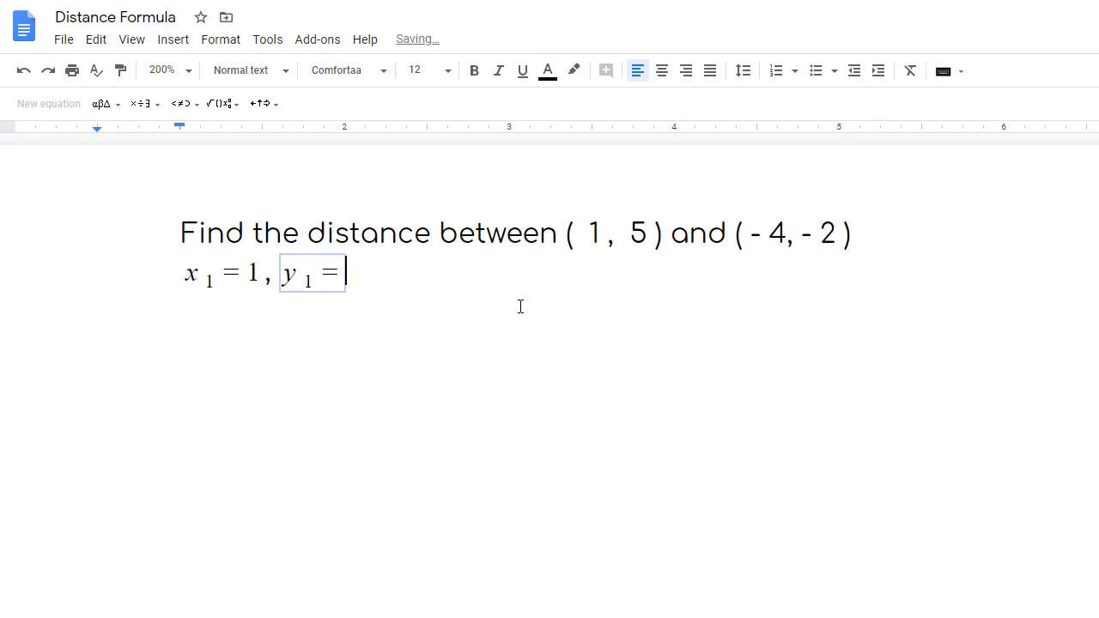
{"action": "type", "text": "5"}
{"action": "left_click", "coordinate": [444, 280]}
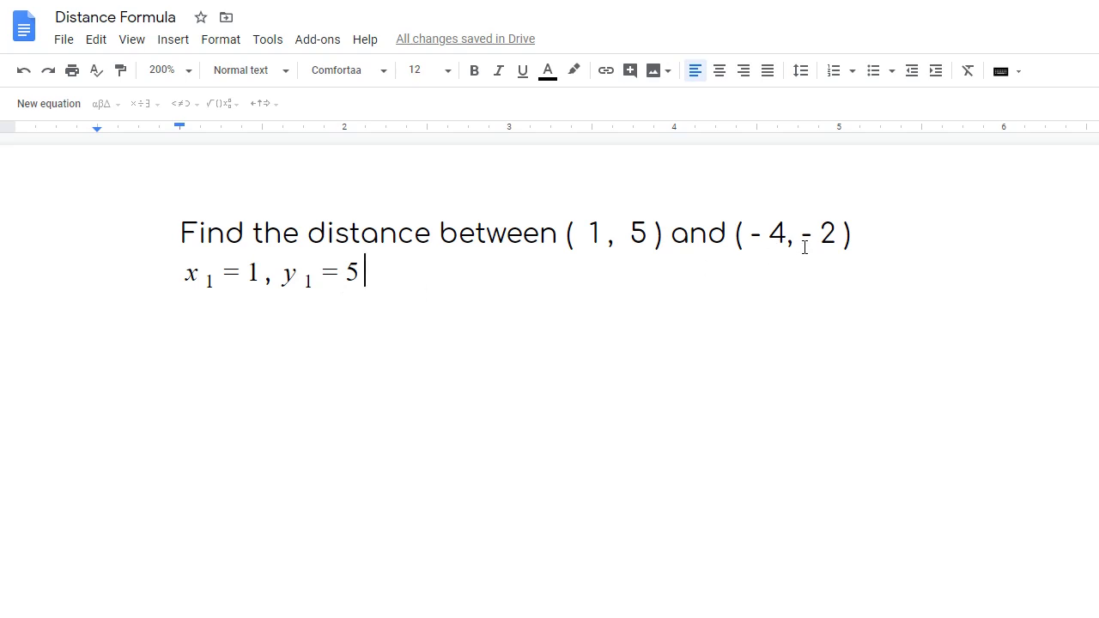
- Add a comma and the equation x₂ = −4 after y₁ = 5
{"action": "left_click", "coordinate": [441, 275]}
{"action": "type", "text": "x"}
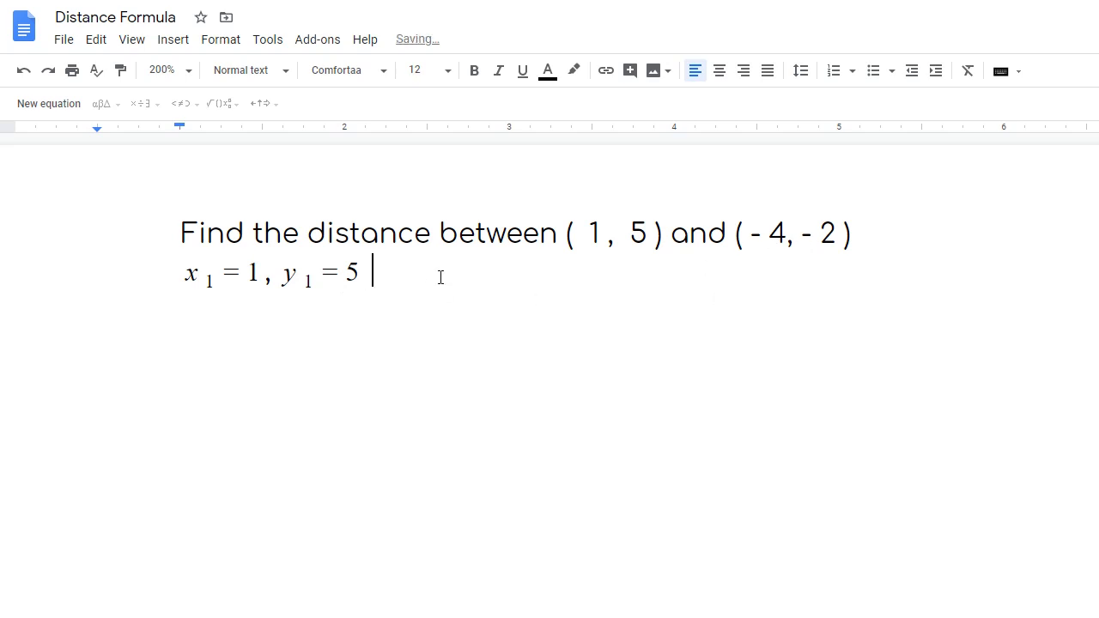
{"action": "key", "text": "BackSpace"}
{"action": "left_click", "coordinate": [49, 104]}
{"action": "type", "text": "x"}
{"action": "key", "text": "BackSpace"}
{"action": "key", "text": "BackSpace"}
{"action": "type", "text": ","}
{"action": "left_click", "coordinate": [173, 39]}
{"action": "left_click", "coordinate": [215, 279]}
{"action": "type", "text": "x"}
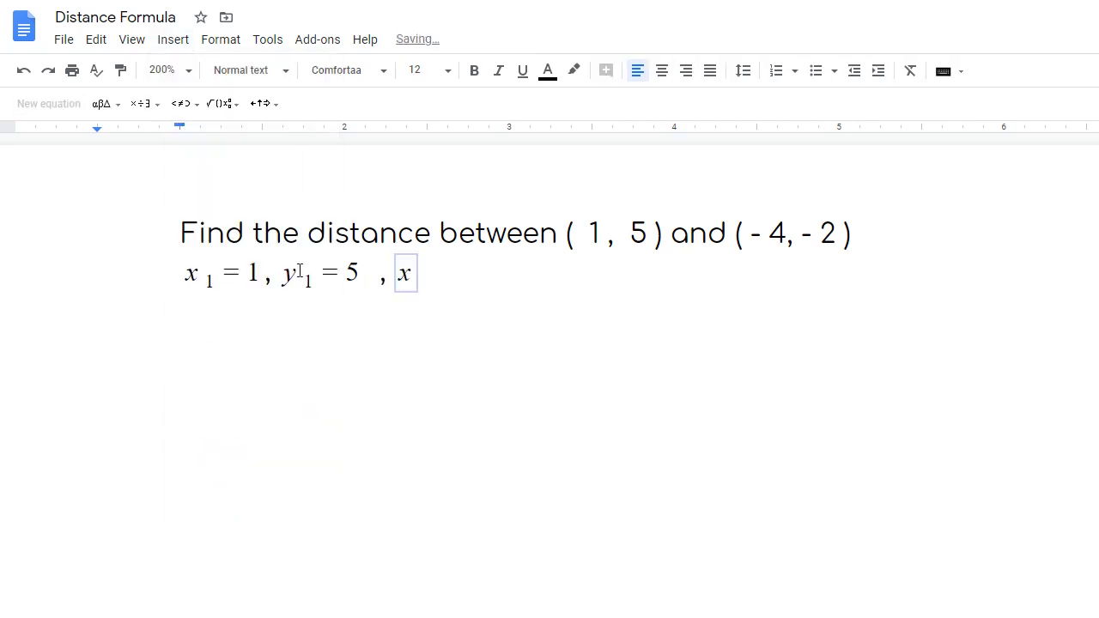
{"action": "left_click", "coordinate": [225, 103]}
{"action": "left_click", "coordinate": [335, 148]}
{"action": "type", "text": "2"}
{"action": "key", "text": "Right"}
{"action": "type", "text": "="}
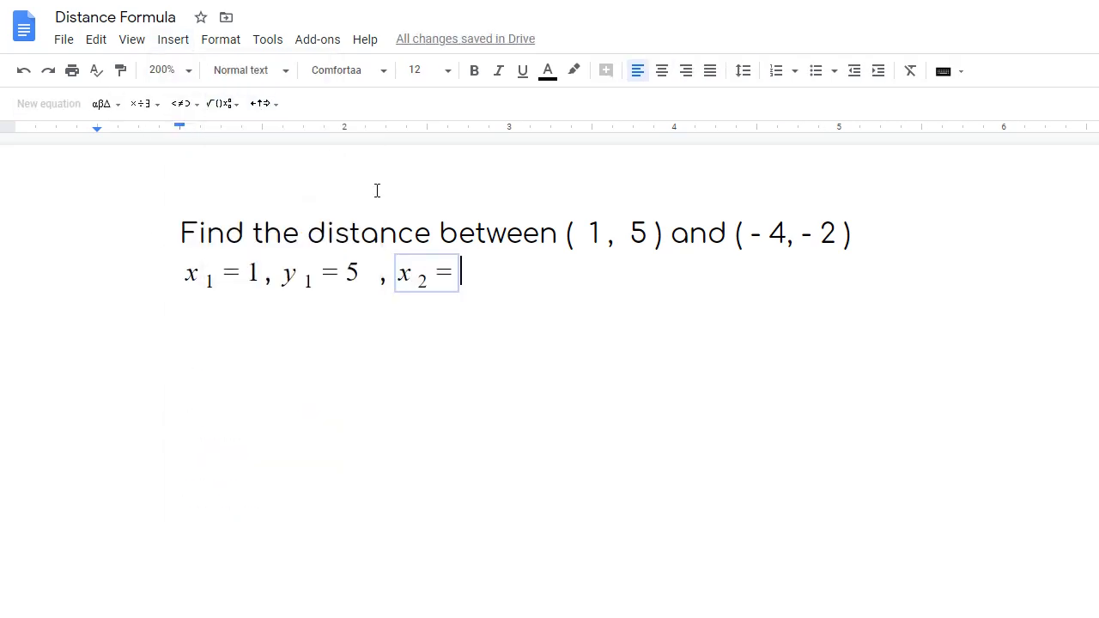
{"action": "type", "text": "-4"}
{"action": "key", "text": "Right"}
- Add a comma and the equation y₂ = −2 to finish the four coordinate values
{"action": "type", "text": ","}
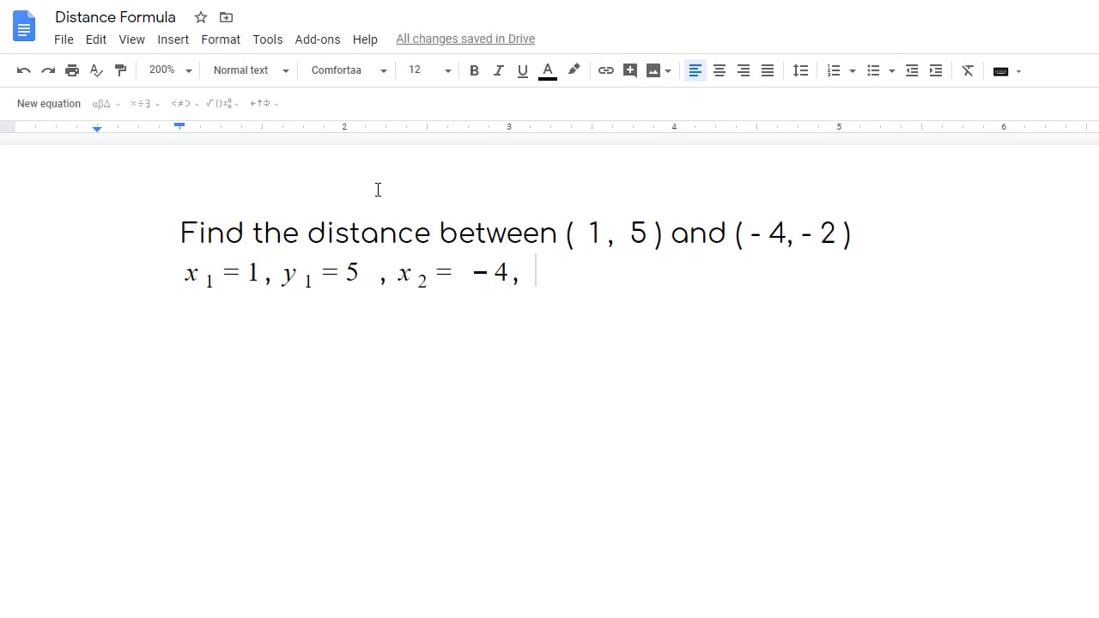
{"action": "key", "text": "ctrl+alt+e"}
{"action": "type", "text": "y"}
{"action": "left_click", "coordinate": [225, 103]}
{"action": "left_click", "coordinate": [335, 148]}
{"action": "type", "text": "2"}
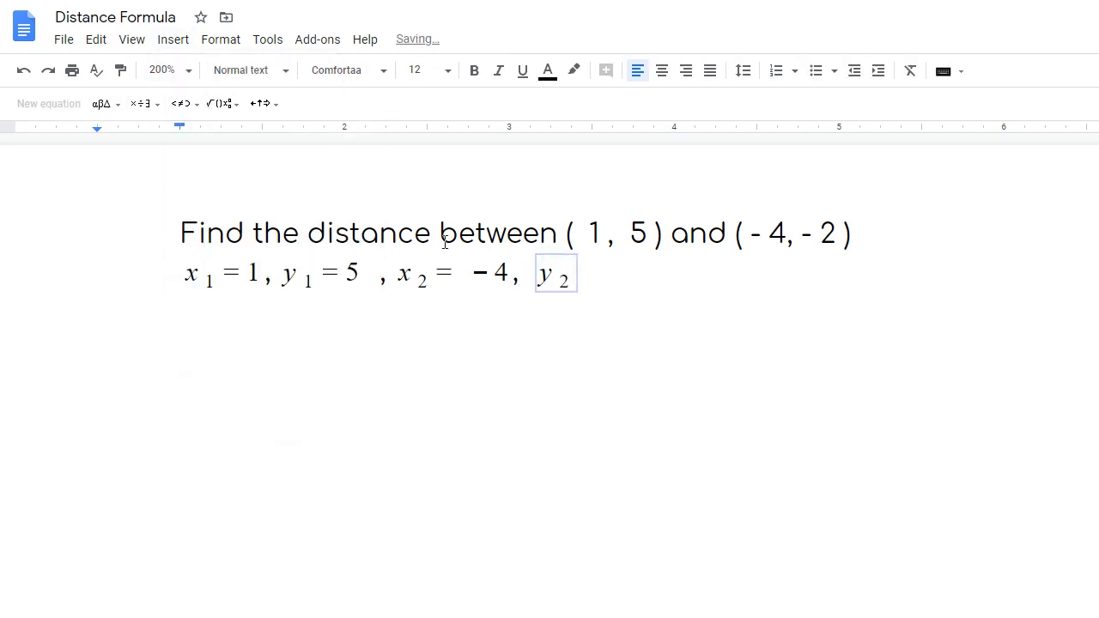
{"action": "key", "text": "Right"}
{"action": "type", "text": "=-2"}
{"action": "key", "text": "Right"}
{"action": "key", "text": "Return"}
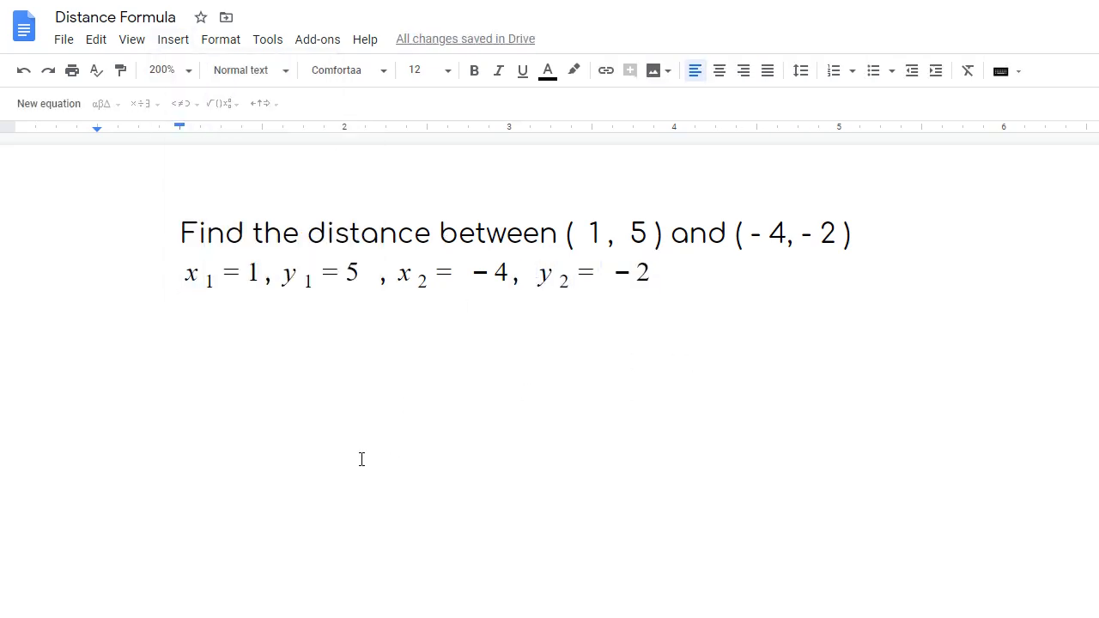
{"action": "left_click", "coordinate": [686, 272]}
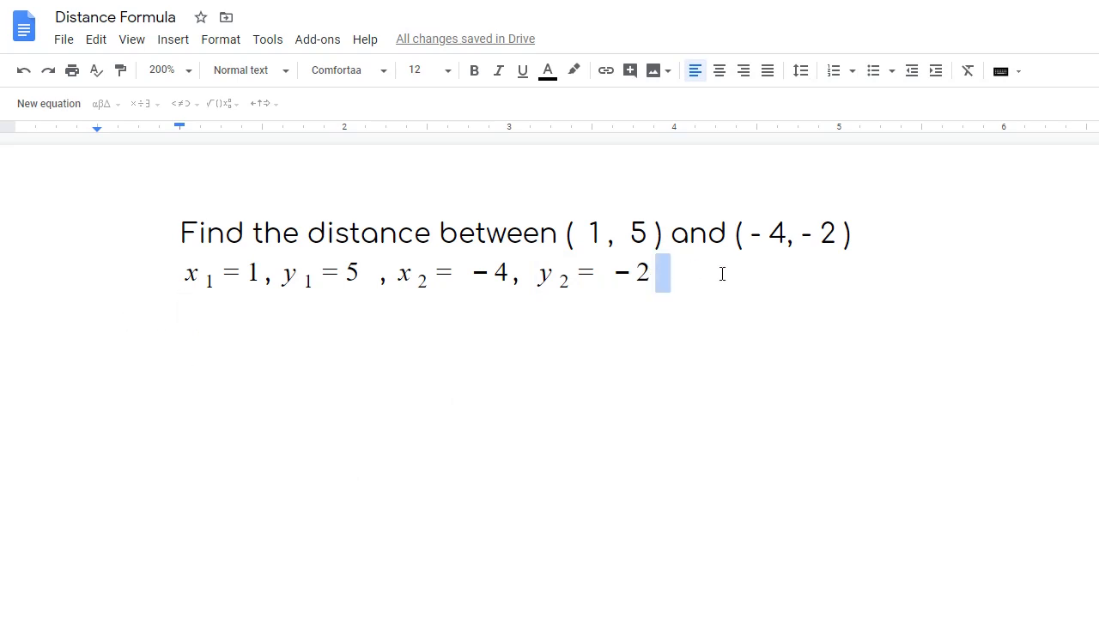
- Append '(optional)' to the values line and add two blank lines below it
{"action": "type", "text": "(op"}
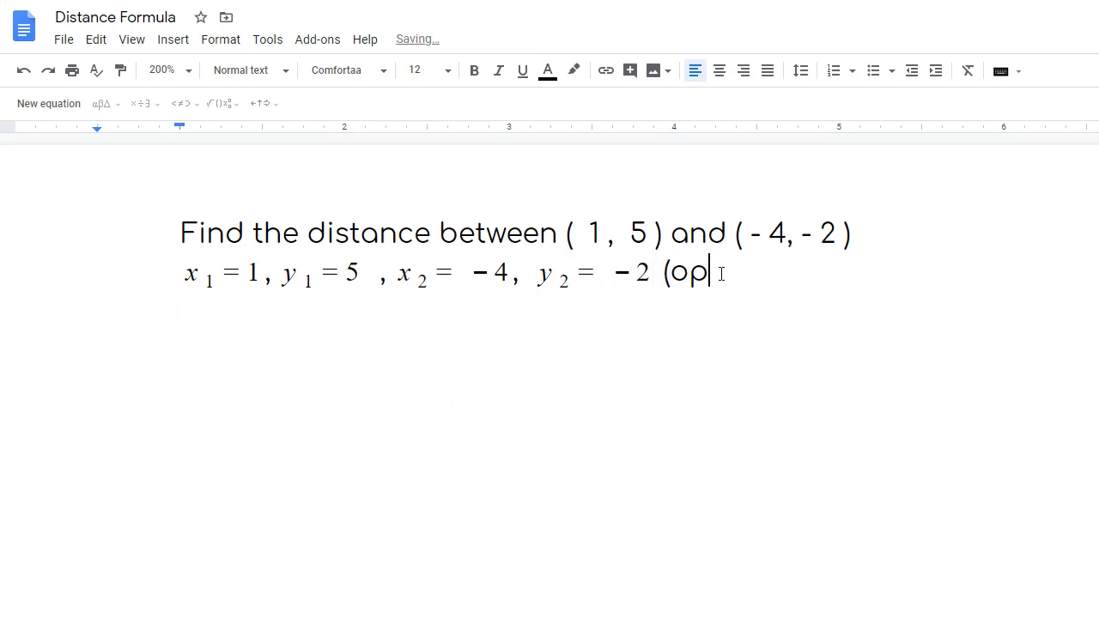
{"action": "type", "text": "tional)"}
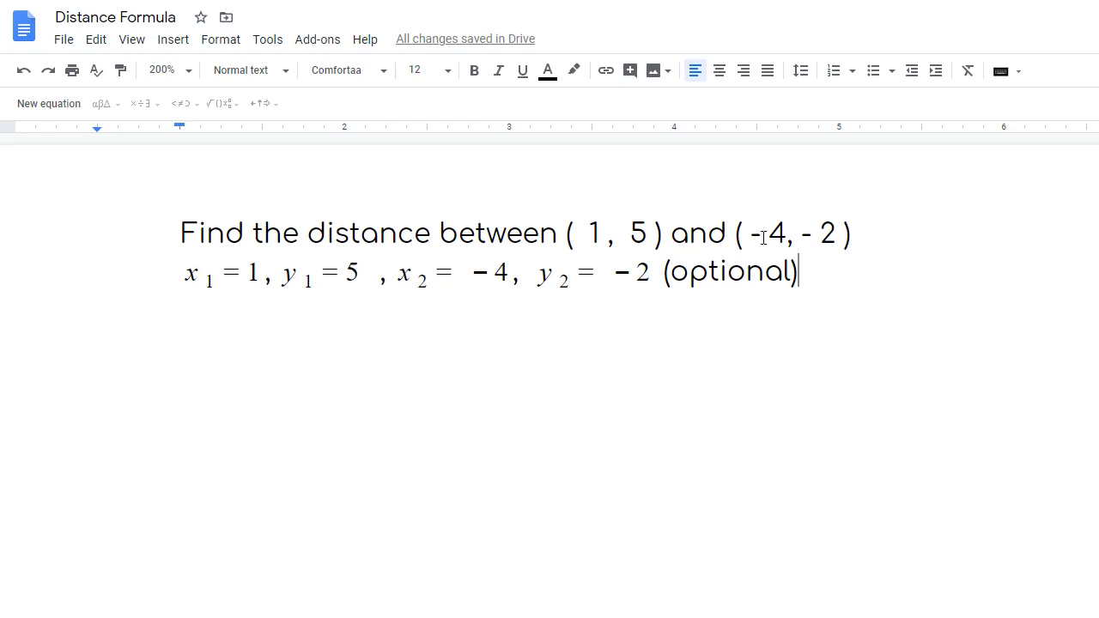
{"action": "key", "text": "Return"}
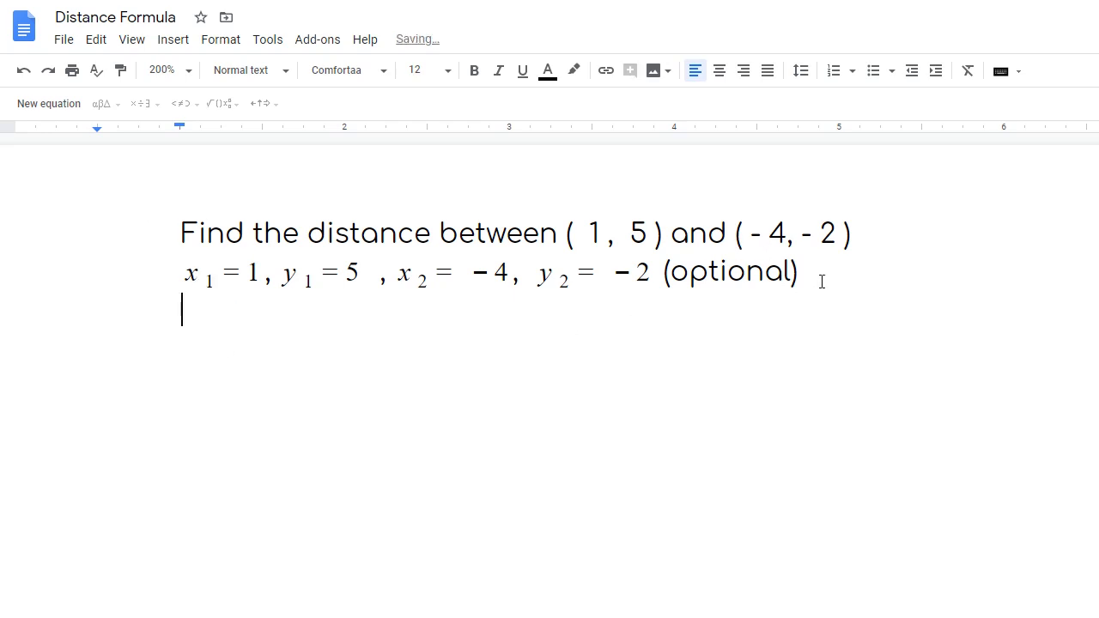
{"action": "key", "text": "Return"}
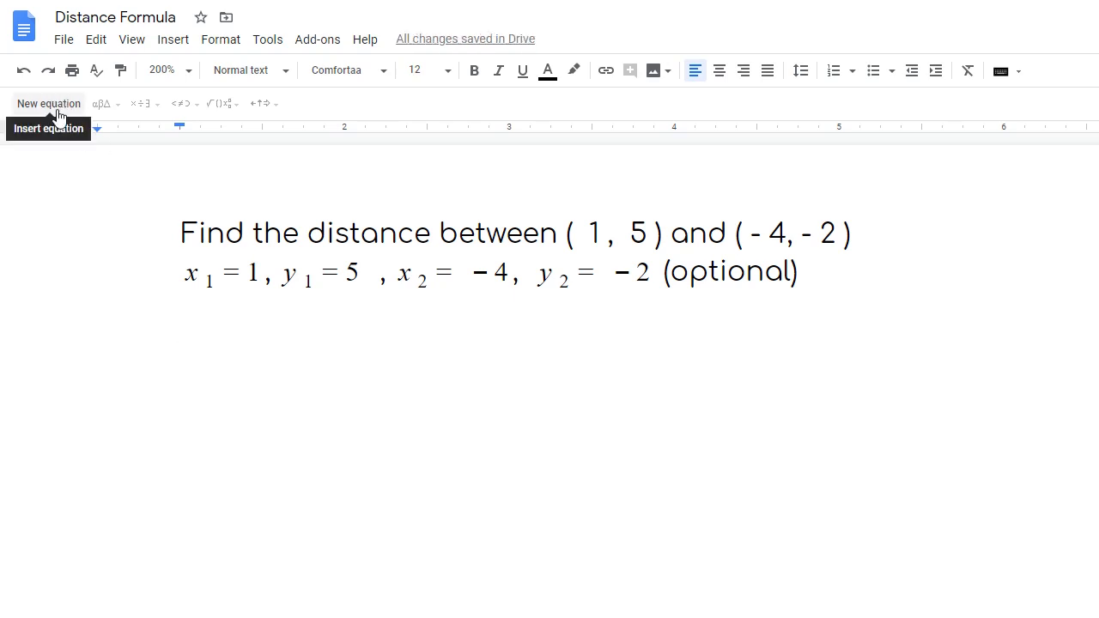
- Start a new equation reading d = √( on the blank line
{"action": "left_click", "coordinate": [57, 113]}
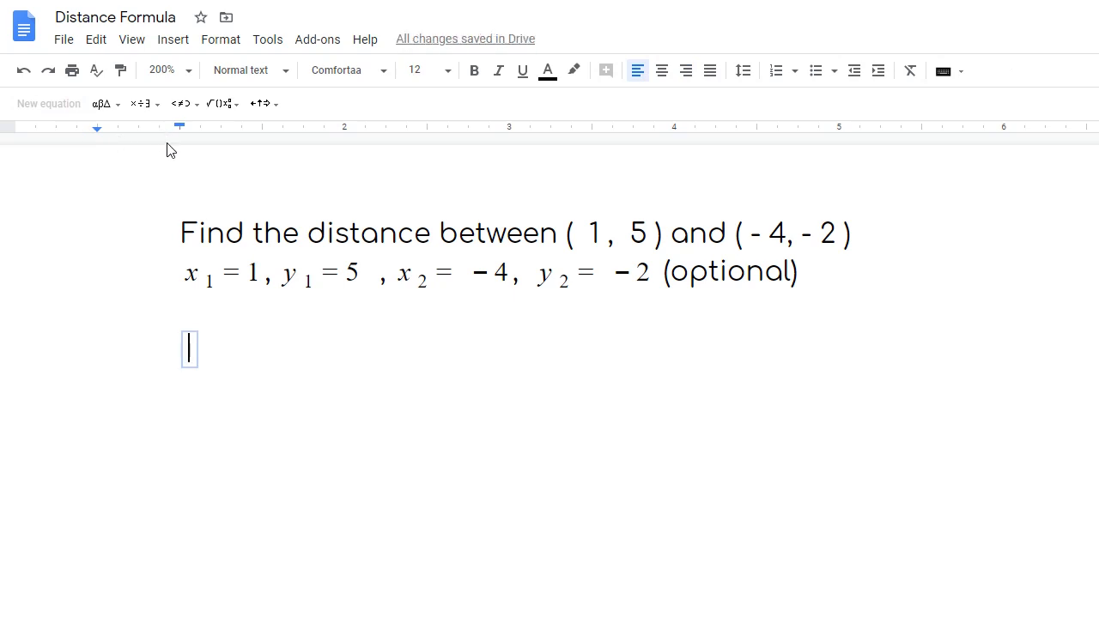
{"action": "type", "text": "d "}
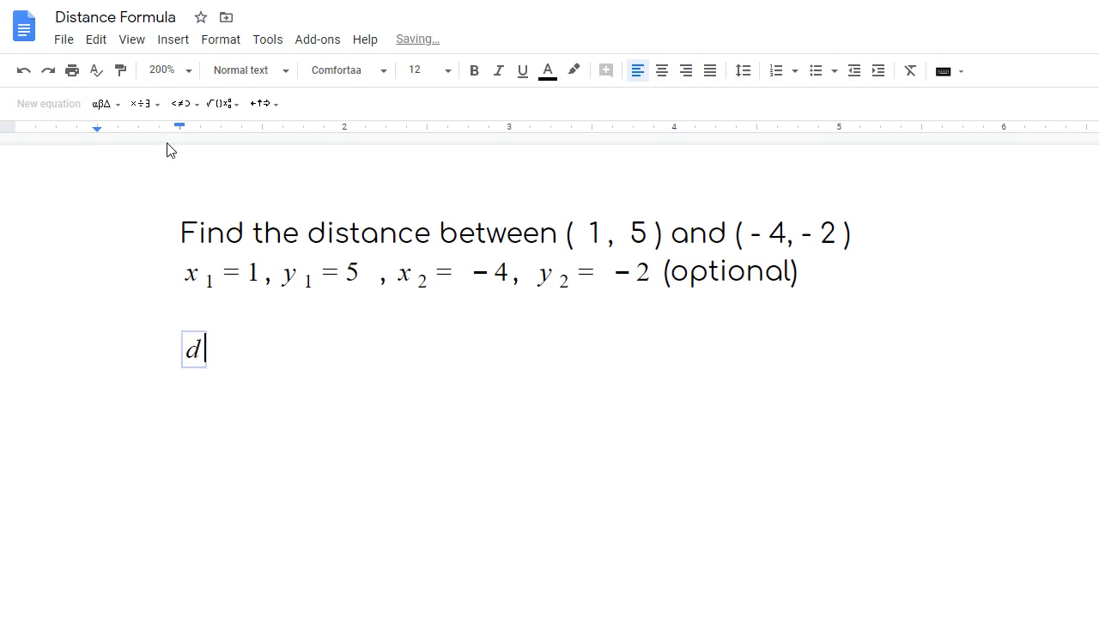
{"action": "type", "text": "="}
{"action": "left_click", "coordinate": [215, 110]}
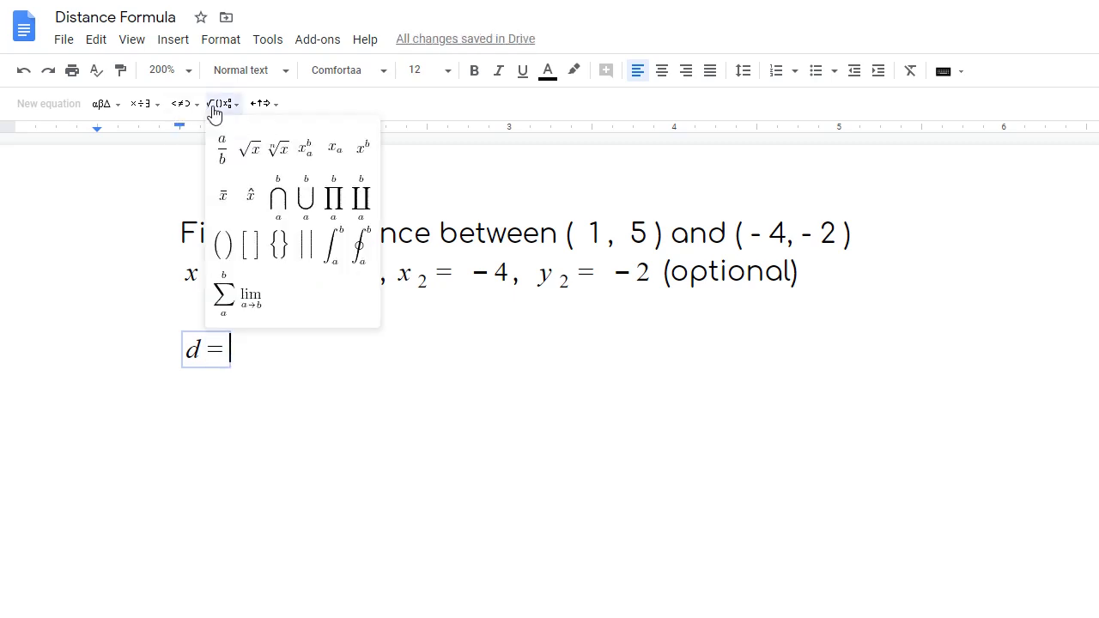
{"action": "left_click", "coordinate": [246, 160]}
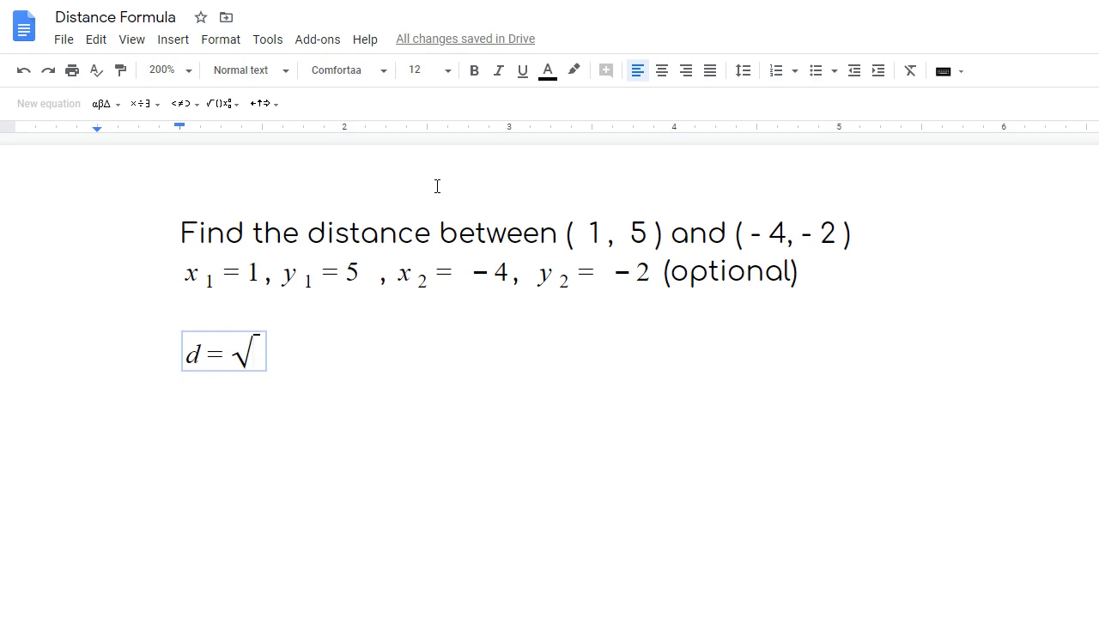
{"action": "type", "text": "("}
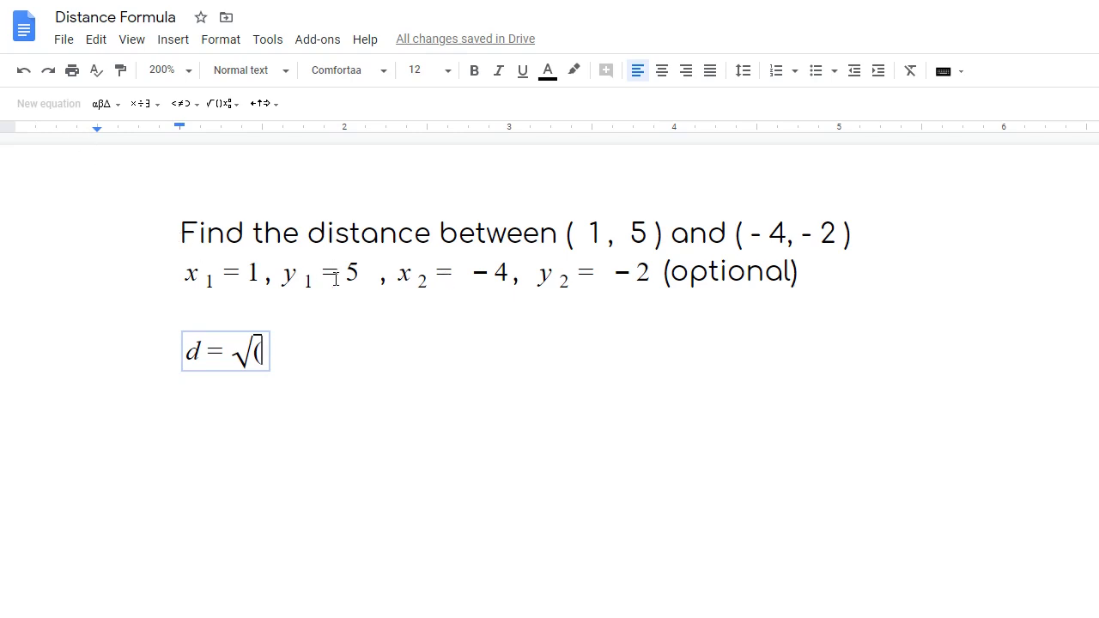
- Copy x₂ from the values line and paste it inside the square root
{"action": "double_click", "coordinate": [396, 275]}
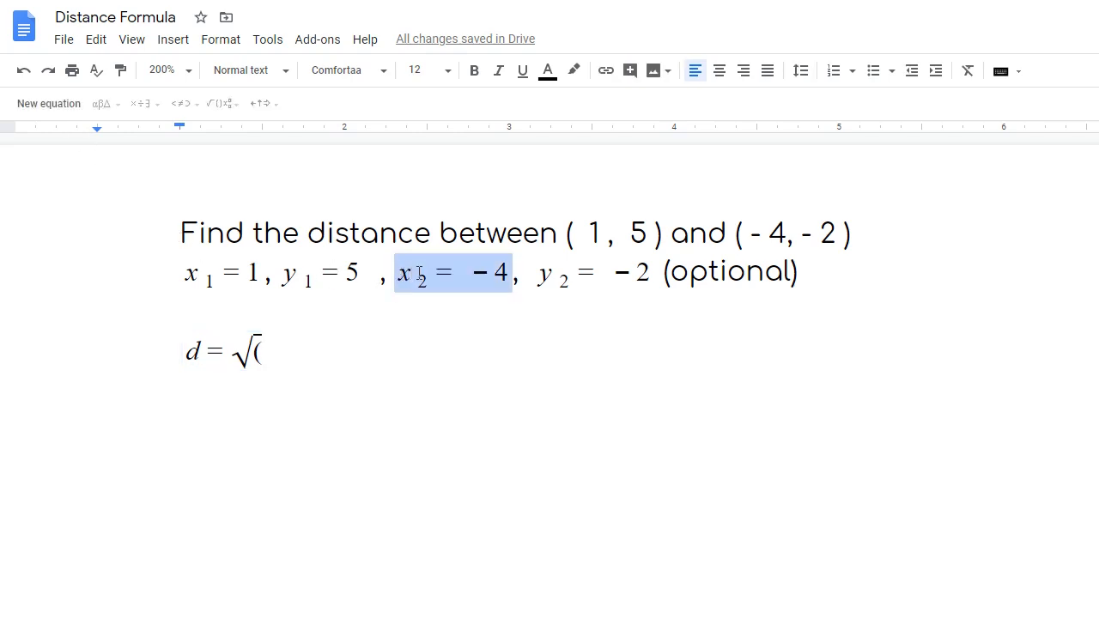
{"action": "left_click", "coordinate": [419, 274]}
{"action": "left_click_drag", "start_coordinate": [429, 274], "coordinate": [398, 274]}
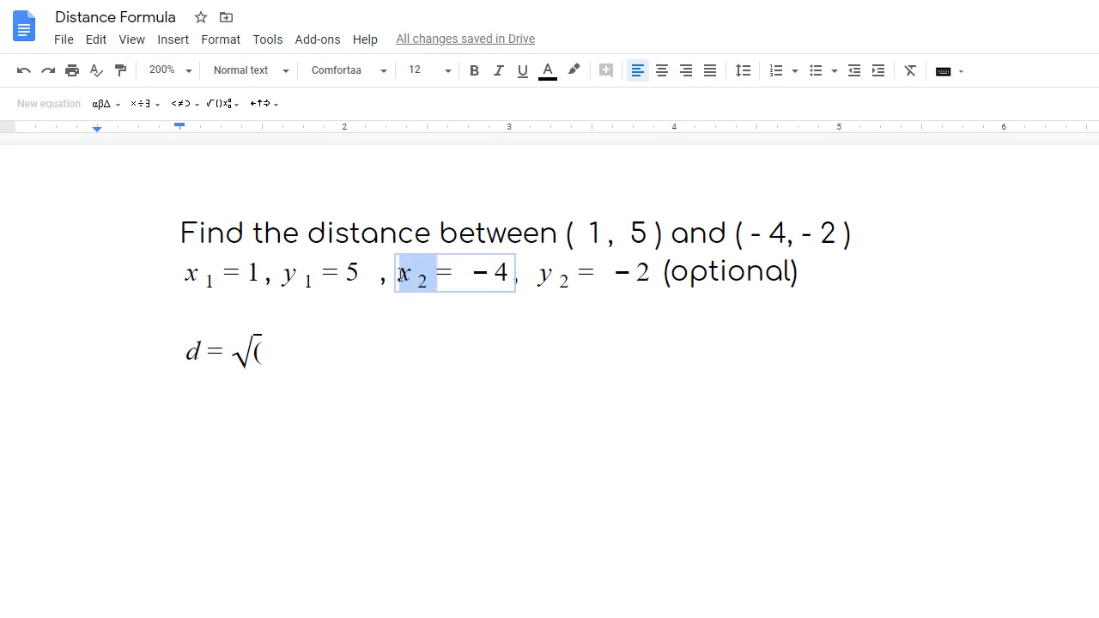
{"action": "right_click", "coordinate": [409, 273]}
{"action": "left_click", "coordinate": [438, 316]}
{"action": "left_click", "coordinate": [261, 357]}
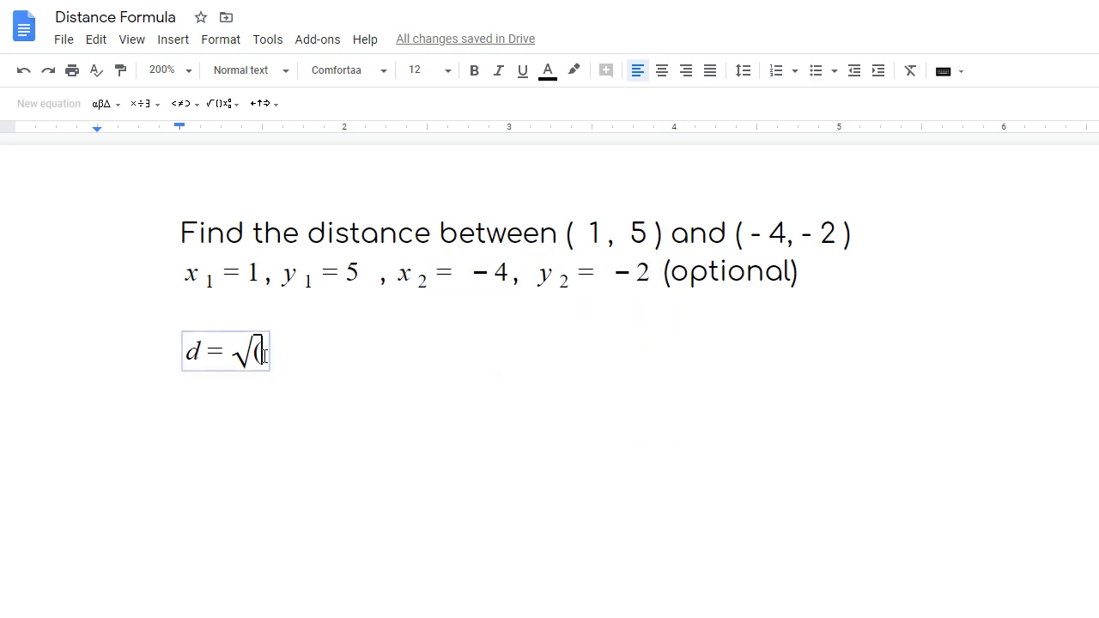
{"action": "right_click", "coordinate": [263, 355]}
{"action": "left_click", "coordinate": [306, 430]}
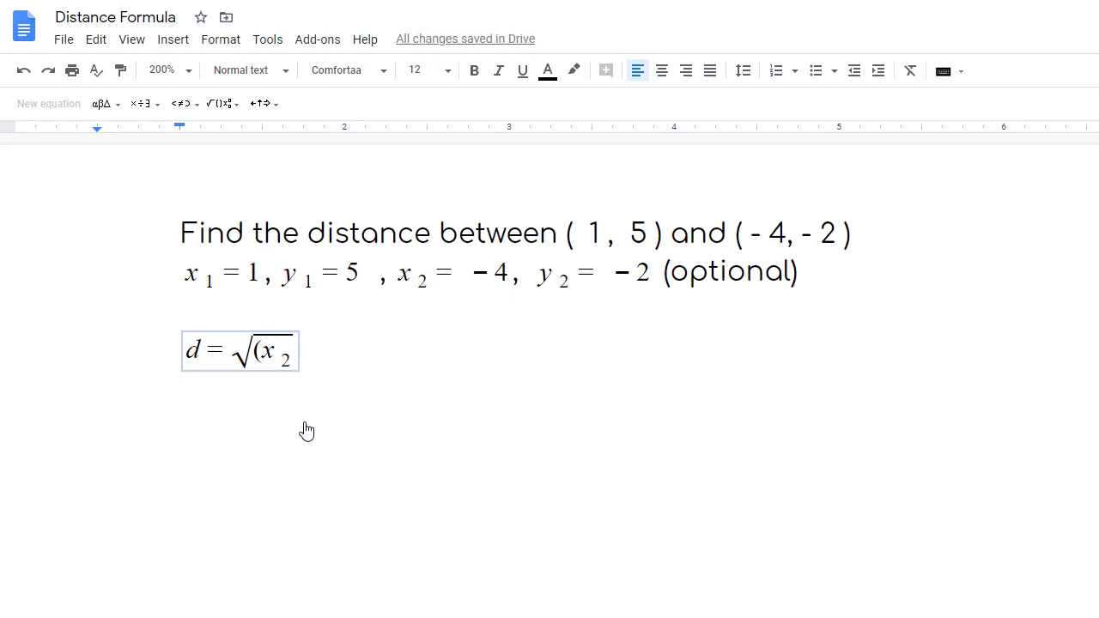
- Add − x₁ and a closing parenthesis to form (x₂ − x₁) under the root
{"action": "type", "text": "-"}
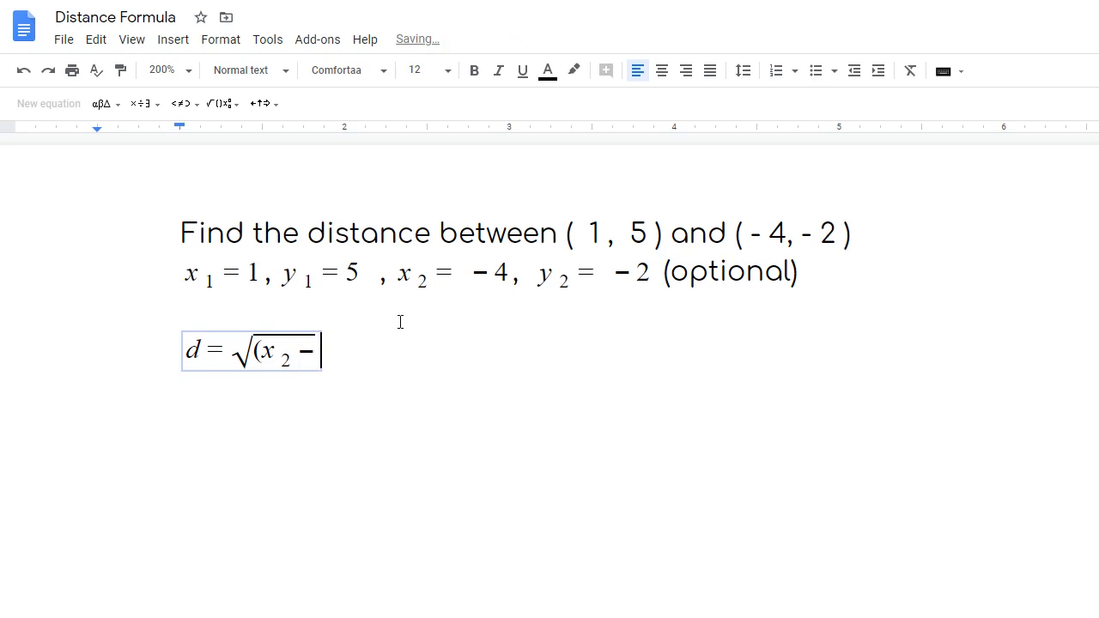
{"action": "left_click_drag", "start_coordinate": [190, 277], "coordinate": [219, 277]}
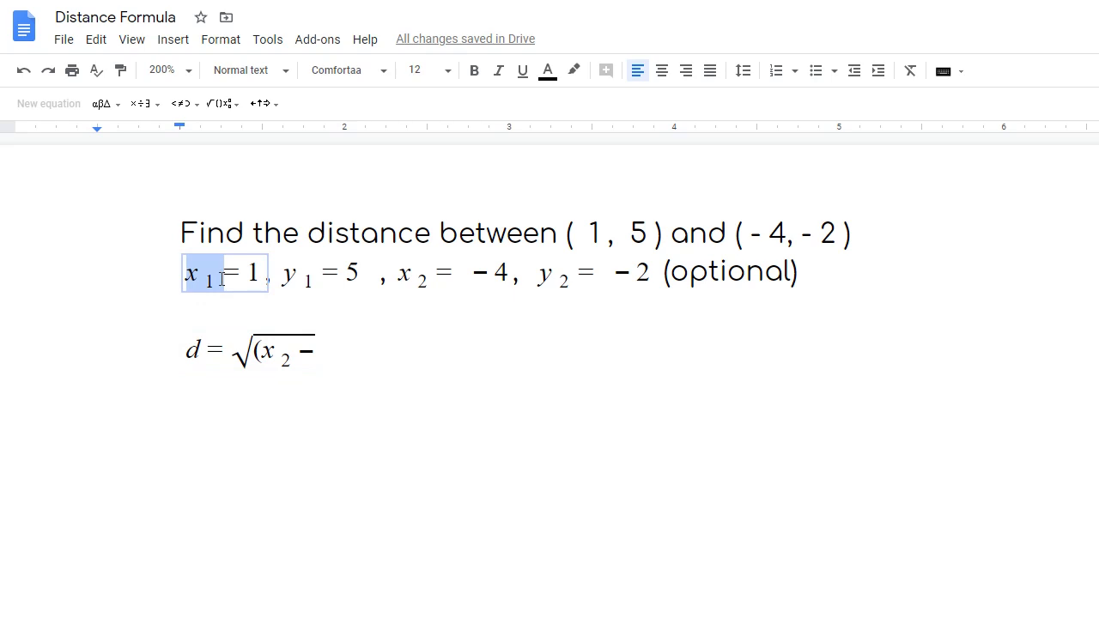
{"action": "left_click", "coordinate": [323, 356]}
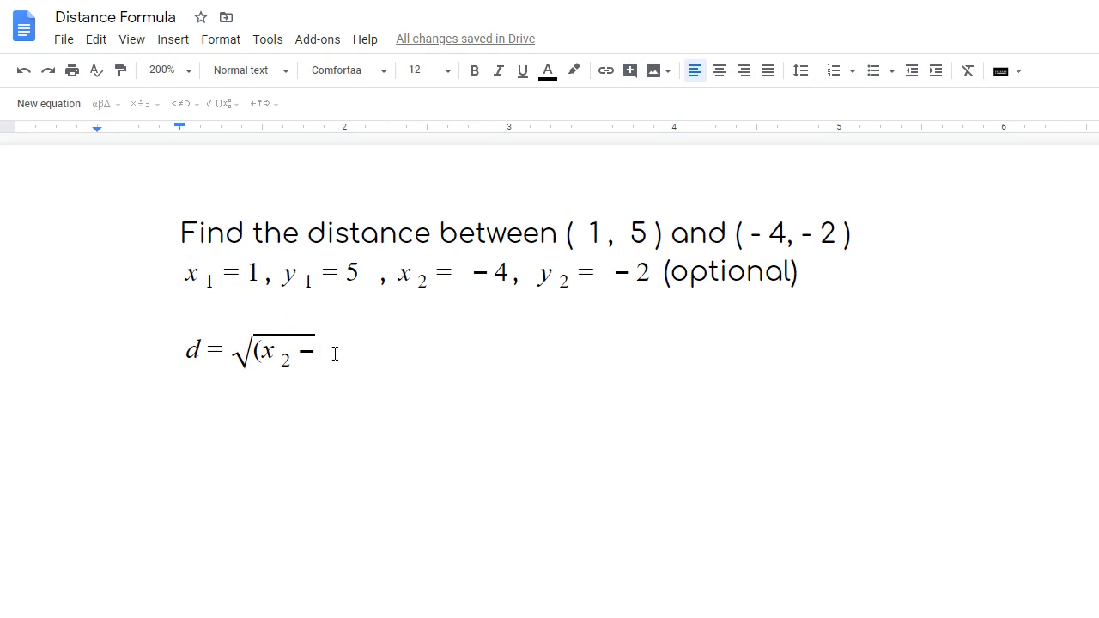
{"action": "key", "text": "ctrl+v"}
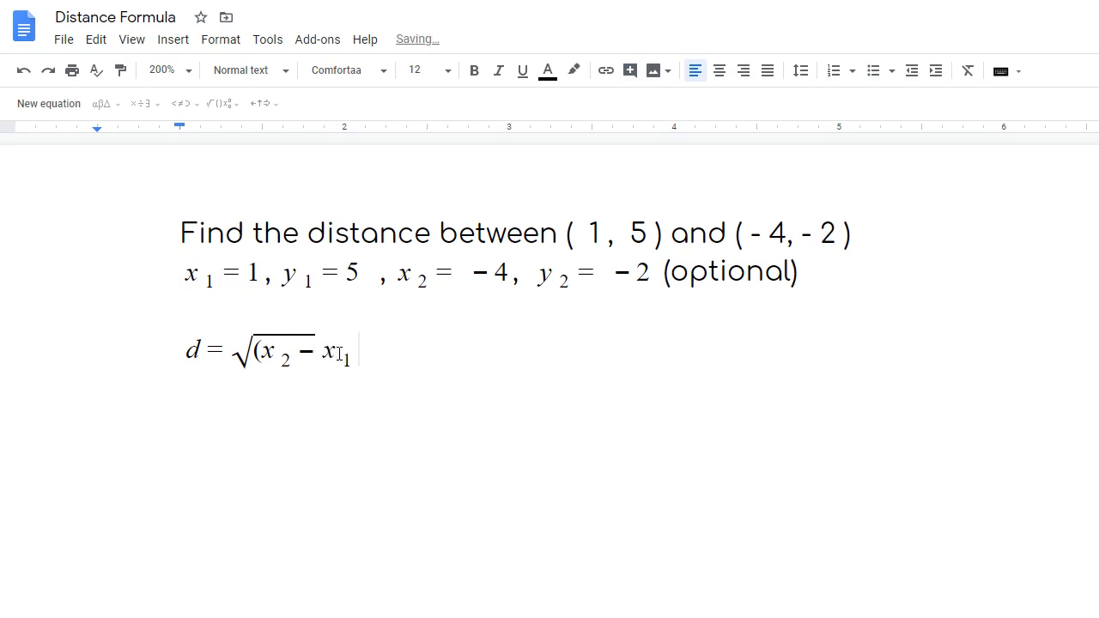
{"action": "type", "text": ")"}
{"action": "key", "text": "BackSpace"}
{"action": "key", "text": "BackSpace"}
{"action": "key", "text": "BackSpace"}
{"action": "key", "text": "BackSpace"}
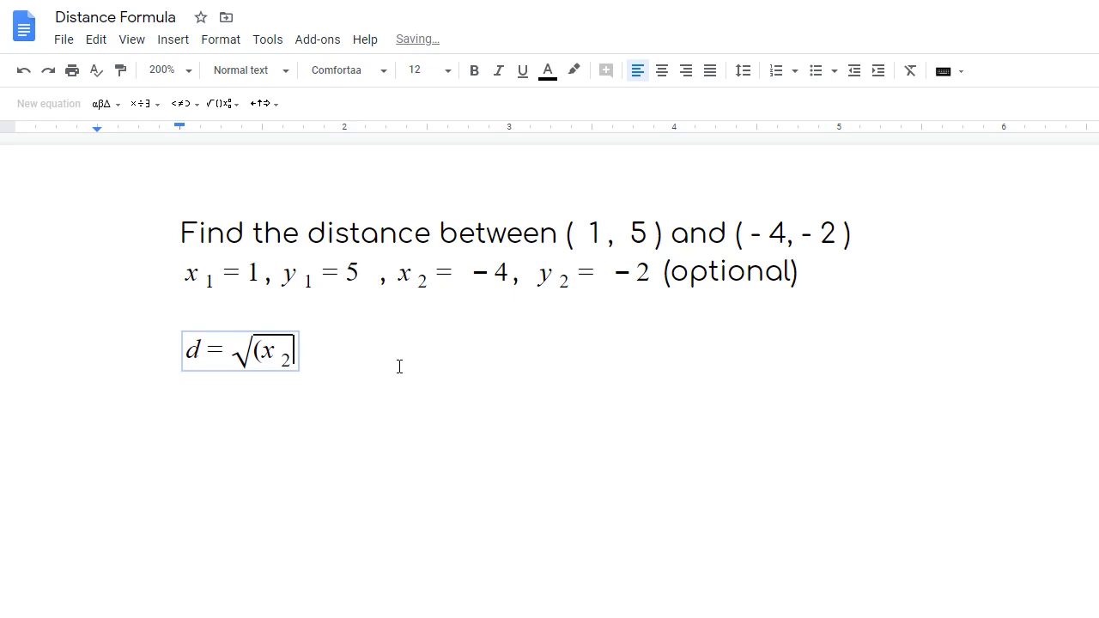
{"action": "type", "text": "-x_1"}
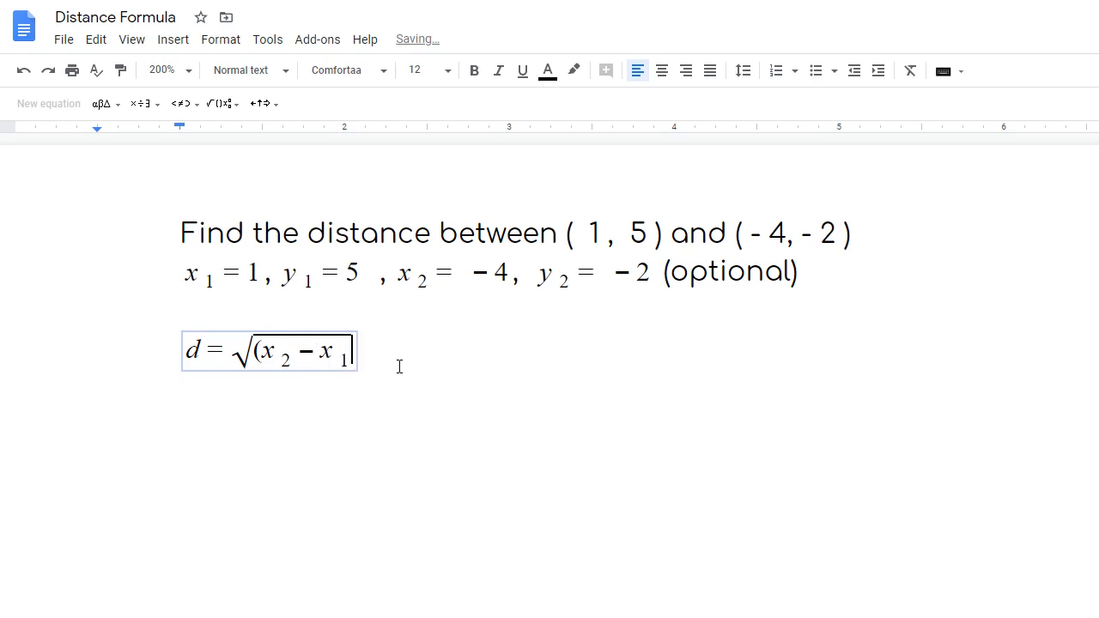
{"action": "type", "text": ")"}
- Square the (x₂ − x₁) term and add a plus sign after it
{"action": "left_click", "coordinate": [222, 104]}
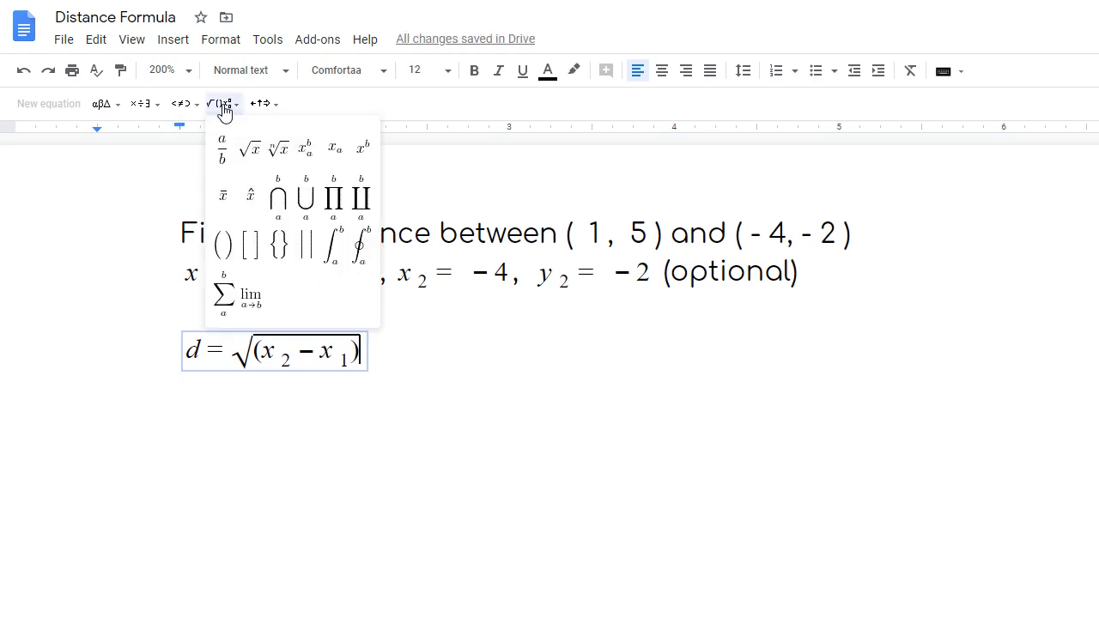
{"action": "left_click", "coordinate": [365, 156]}
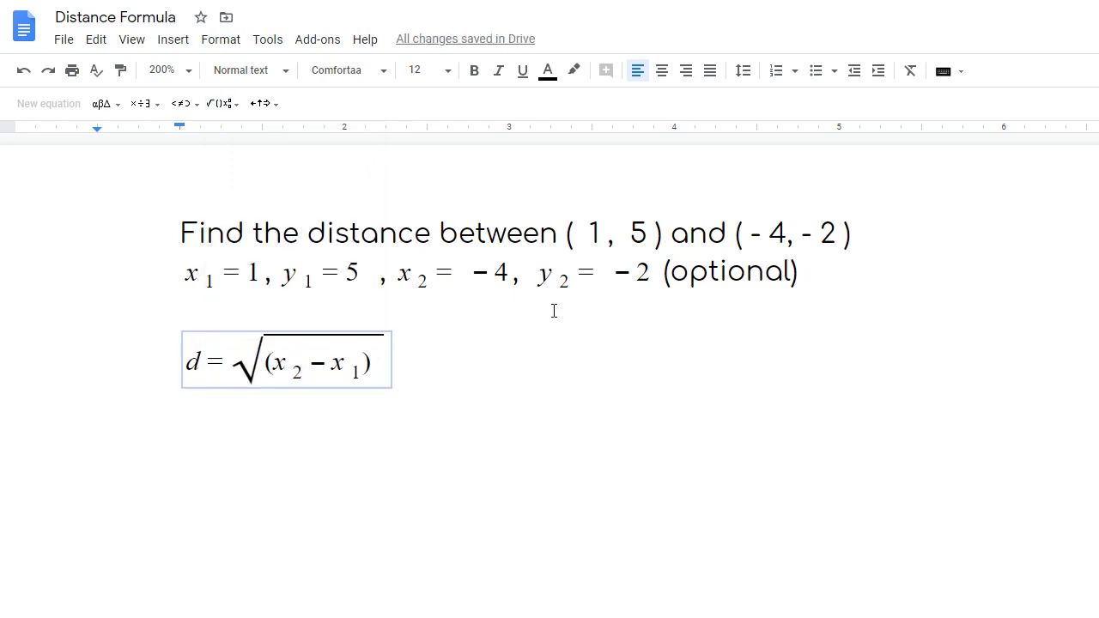
{"action": "type", "text": "2"}
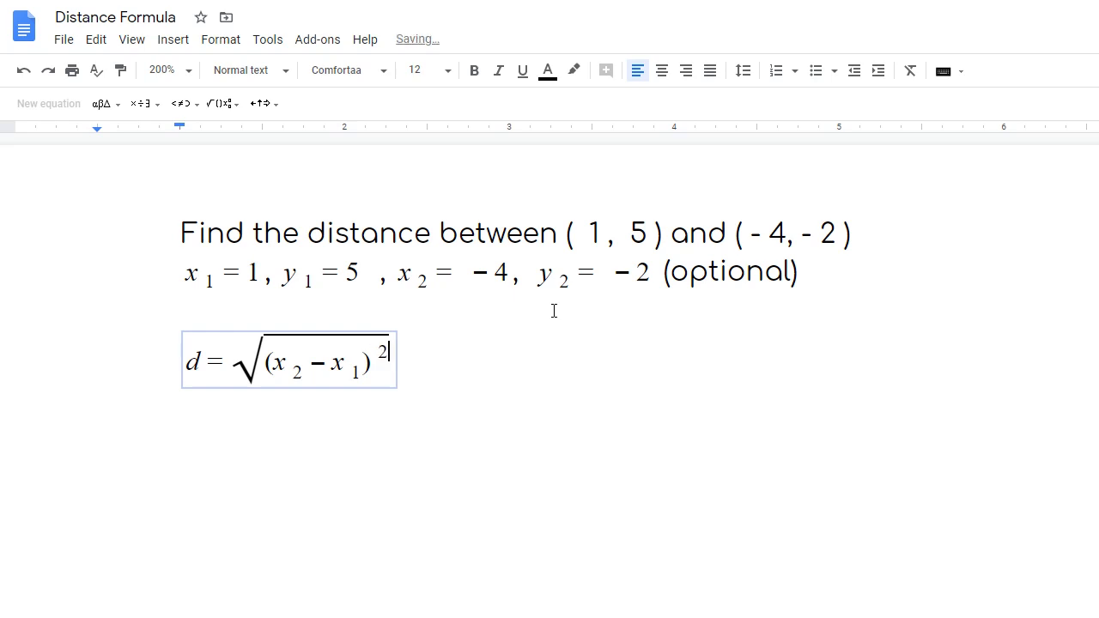
{"action": "key", "text": "Right"}
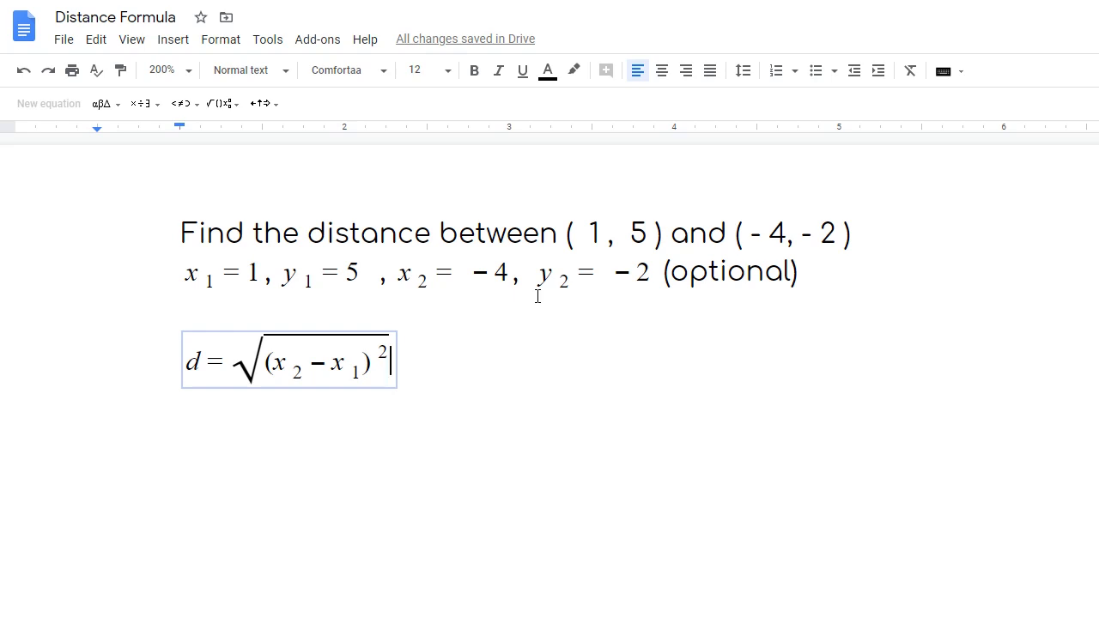
{"action": "type", "text": "+"}
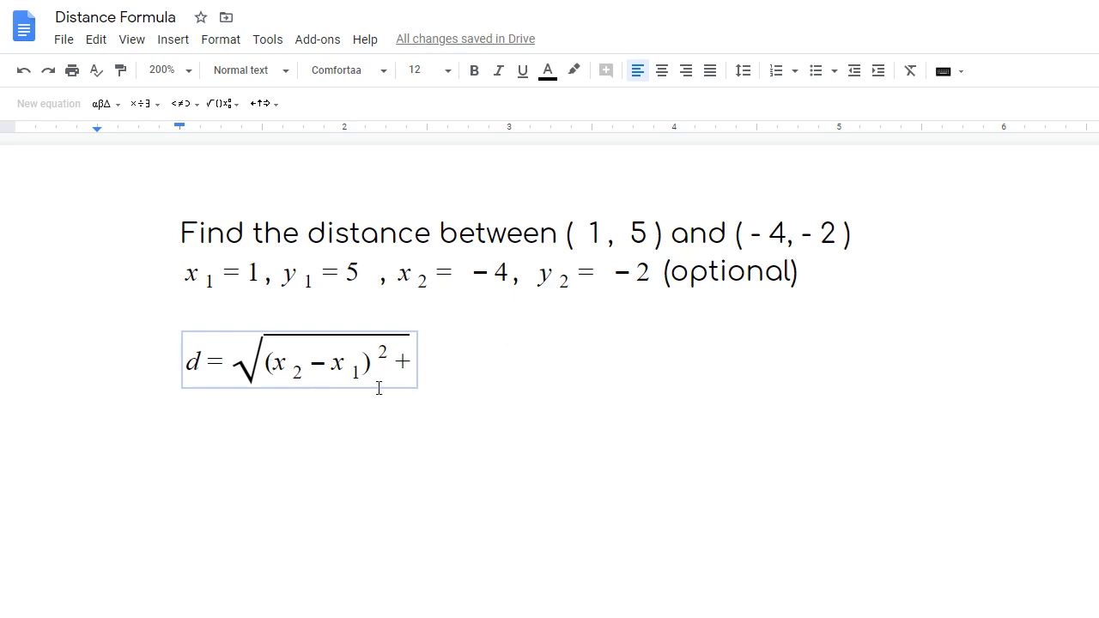
- Complete the root with (y₂ − y₁)², then exit the equation and start a new line
{"action": "right_click", "coordinate": [557, 274]}
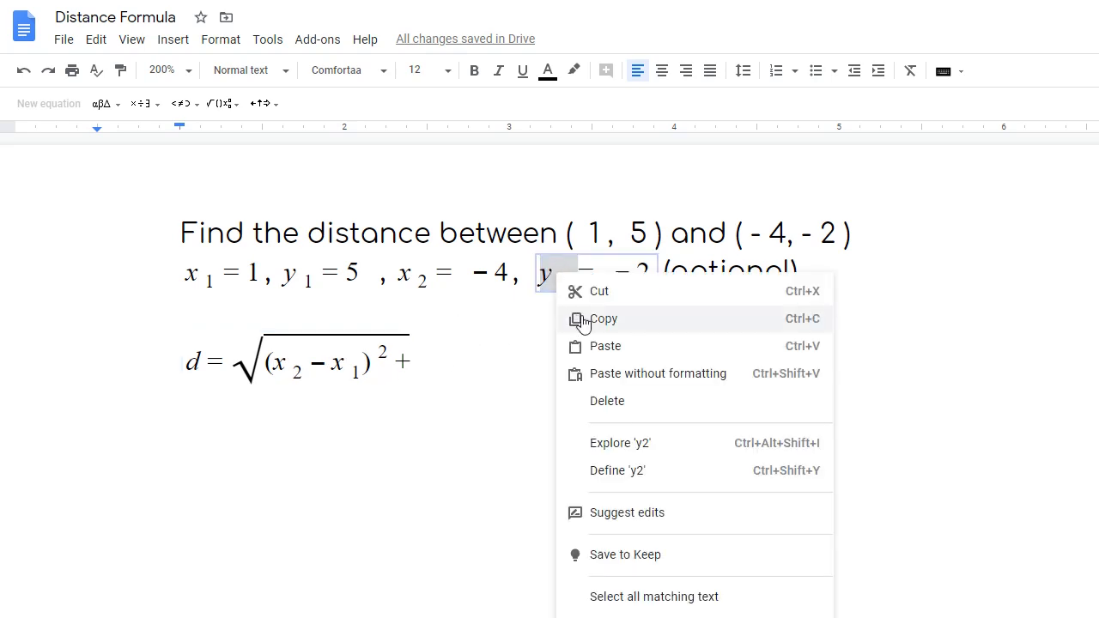
{"action": "left_click", "coordinate": [582, 320]}
{"action": "left_click", "coordinate": [595, 368]}
{"action": "type", "text": "(y_2"}
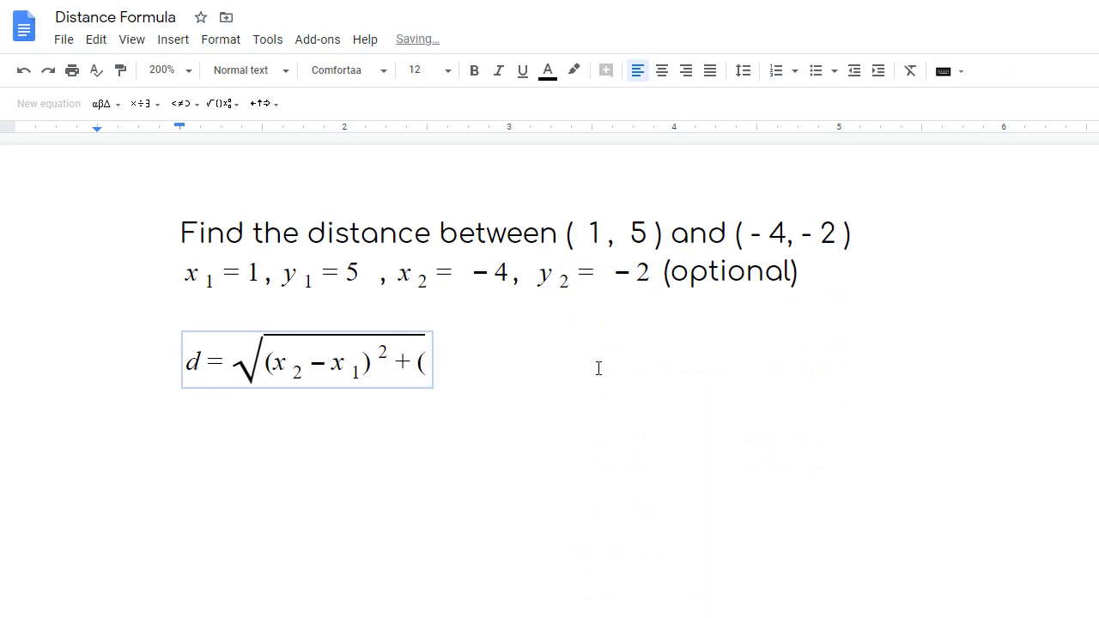
{"action": "key", "text": "Right"}
{"action": "type", "text": "-"}
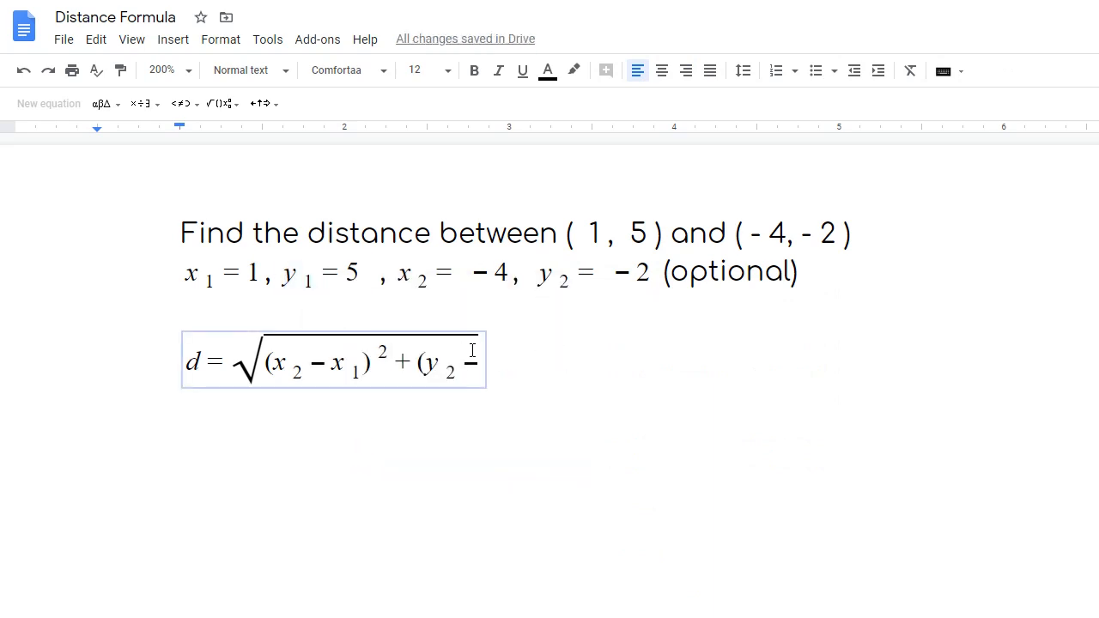
{"action": "right_click", "coordinate": [483, 362]}
{"action": "left_click", "coordinate": [623, 432]}
{"action": "type", "text": ")"}
{"action": "left_click", "coordinate": [222, 104]}
{"action": "left_click", "coordinate": [356, 155]}
{"action": "type", "text": "2"}
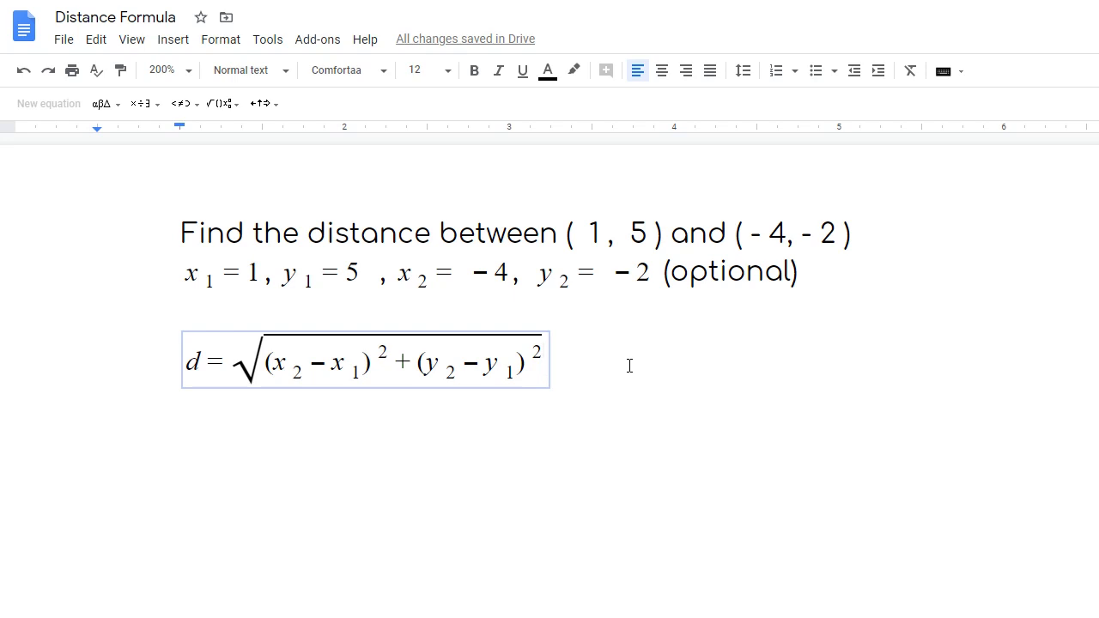
{"action": "left_click", "coordinate": [630, 365]}
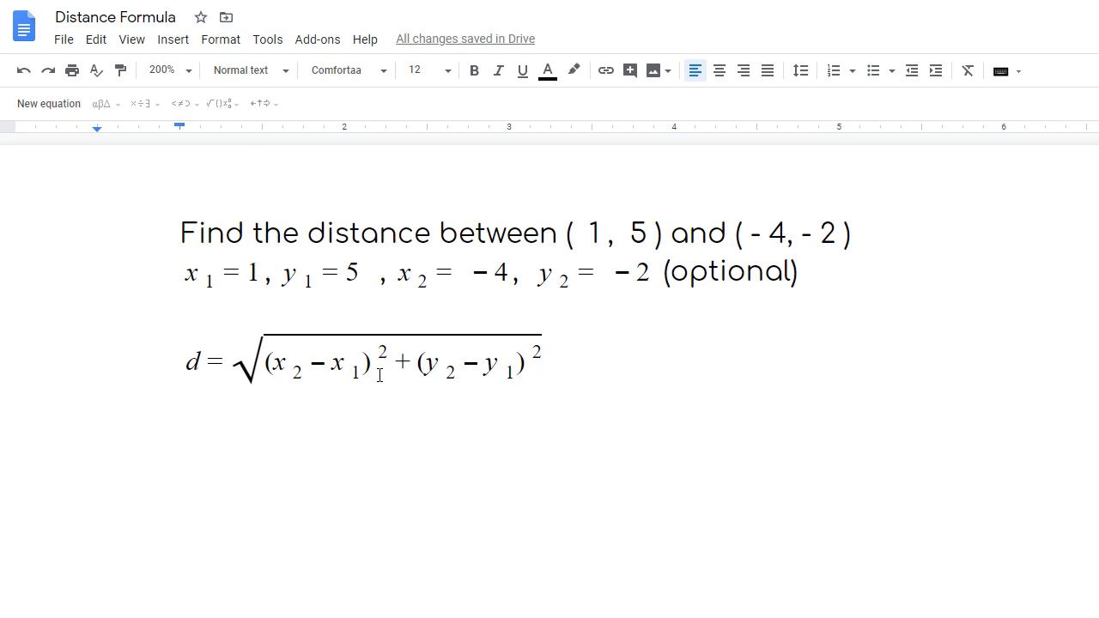
{"action": "key", "text": "Return"}
- Duplicate the distance formula d = √((x₂ − x₁)² + (y₂ − y₁)²) onto the line below
{"action": "left_click", "coordinate": [178, 359]}
{"action": "left_click_drag", "start_coordinate": [182, 357], "coordinate": [329, 376]}
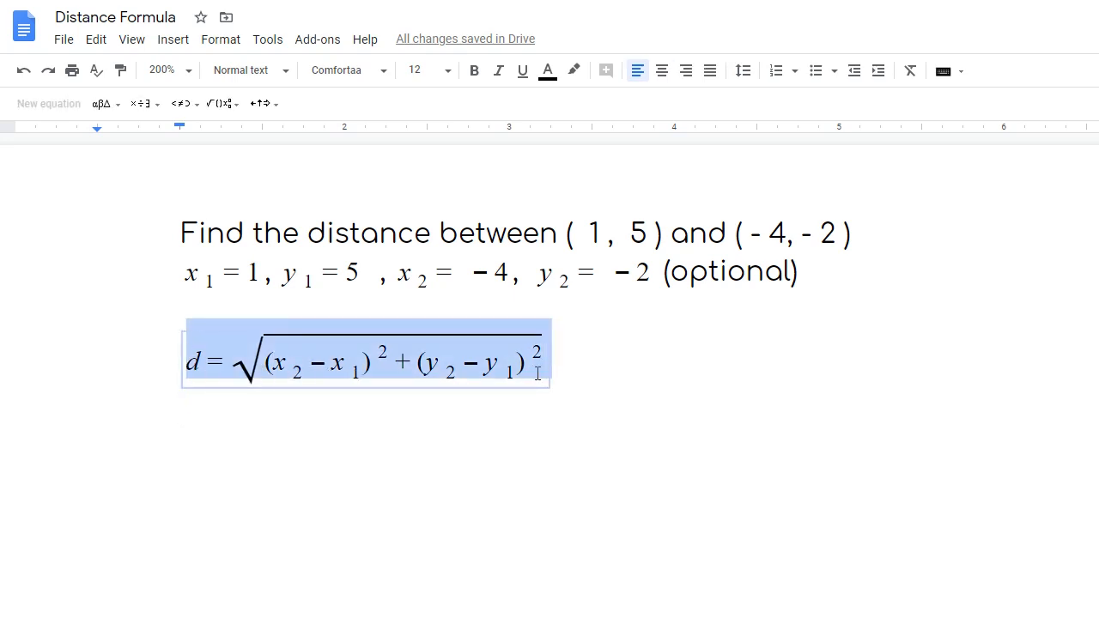
{"action": "right_click", "coordinate": [532, 364]}
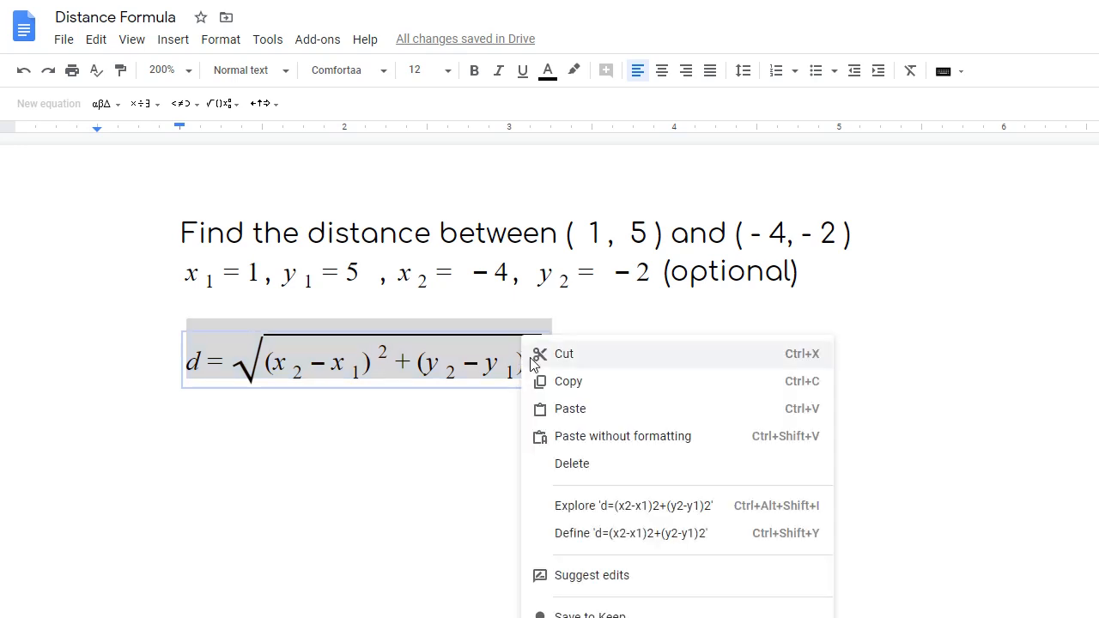
{"action": "left_click", "coordinate": [556, 380]}
{"action": "left_click", "coordinate": [203, 450]}
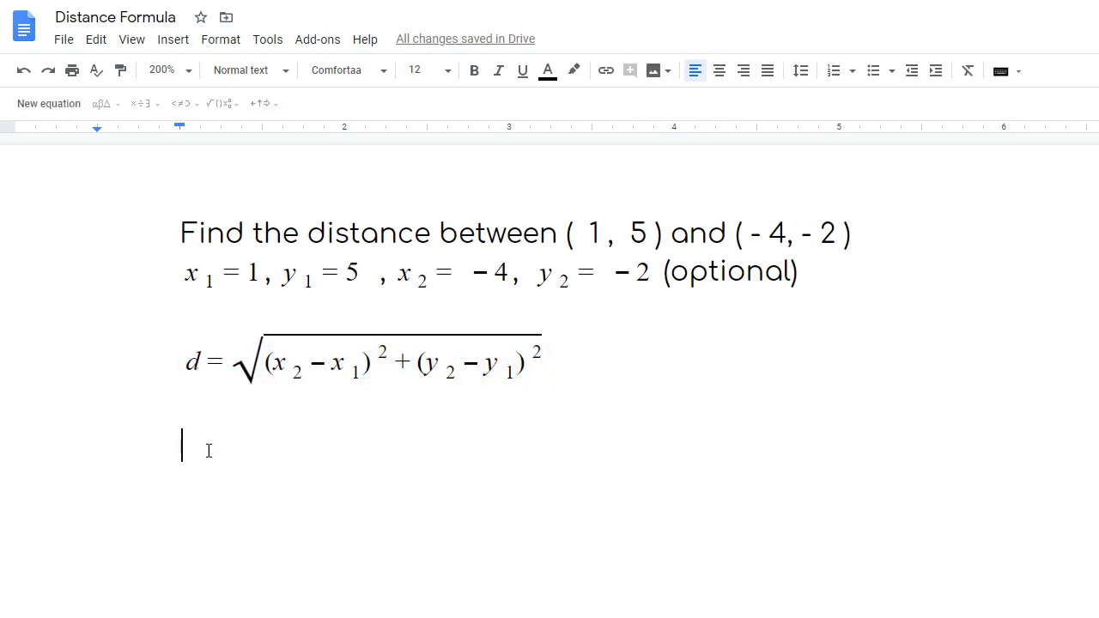
{"action": "right_click", "coordinate": [208, 451]}
{"action": "left_click", "coordinate": [276, 190]}
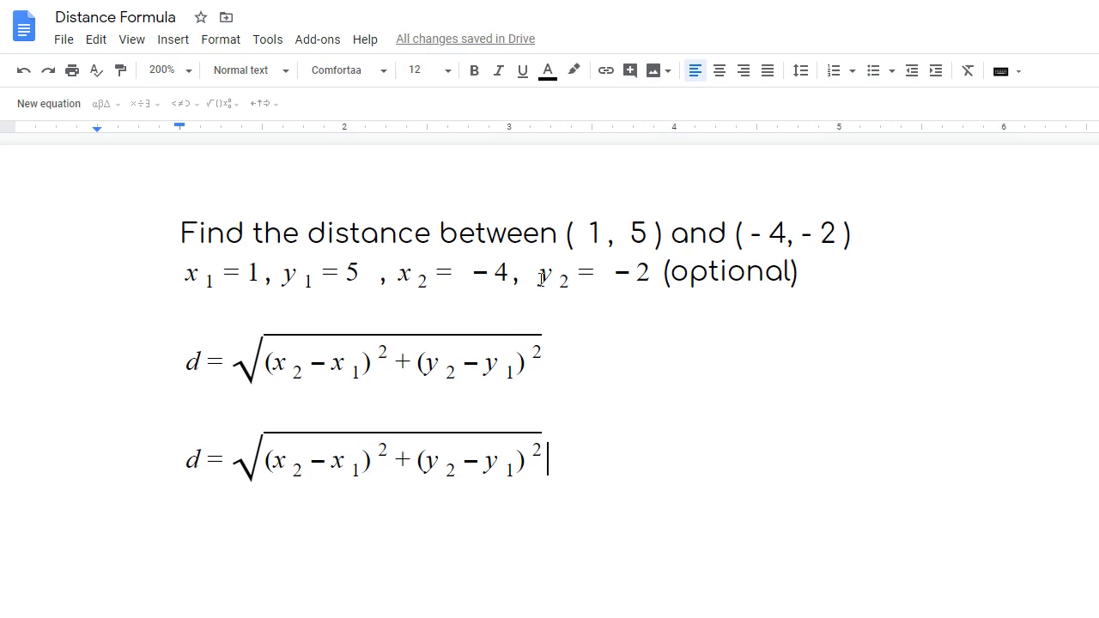
{"action": "left_click", "coordinate": [279, 464]}
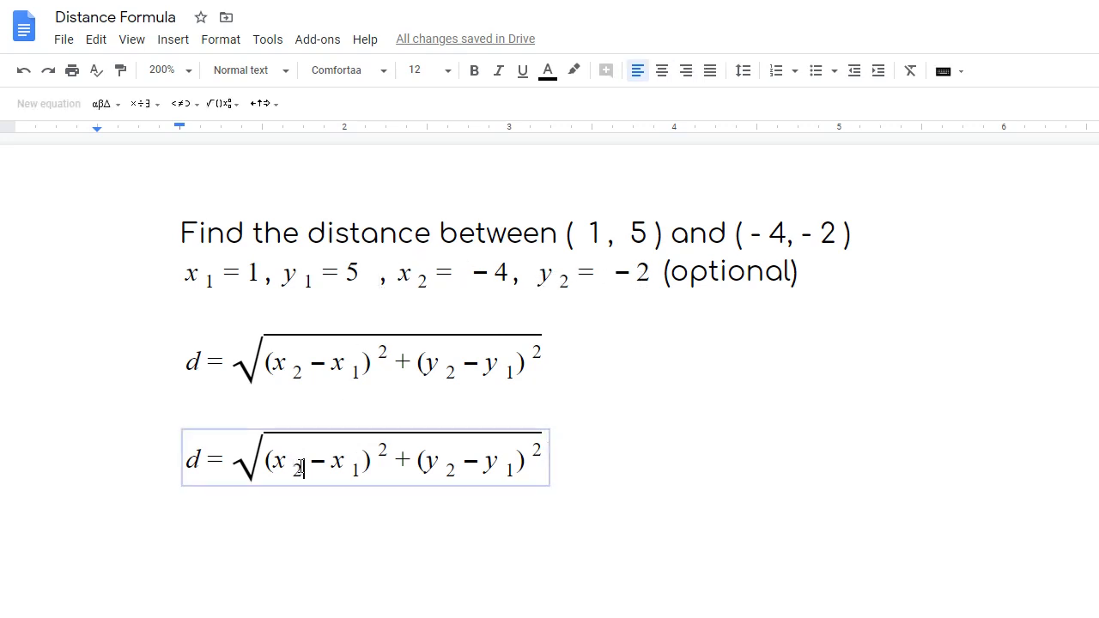
- Replace x₂, x₁, y₂ and y₁ in the copy with −4, 1, −2 and 5
{"action": "left_click_drag", "start_coordinate": [305, 467], "coordinate": [273, 463]}
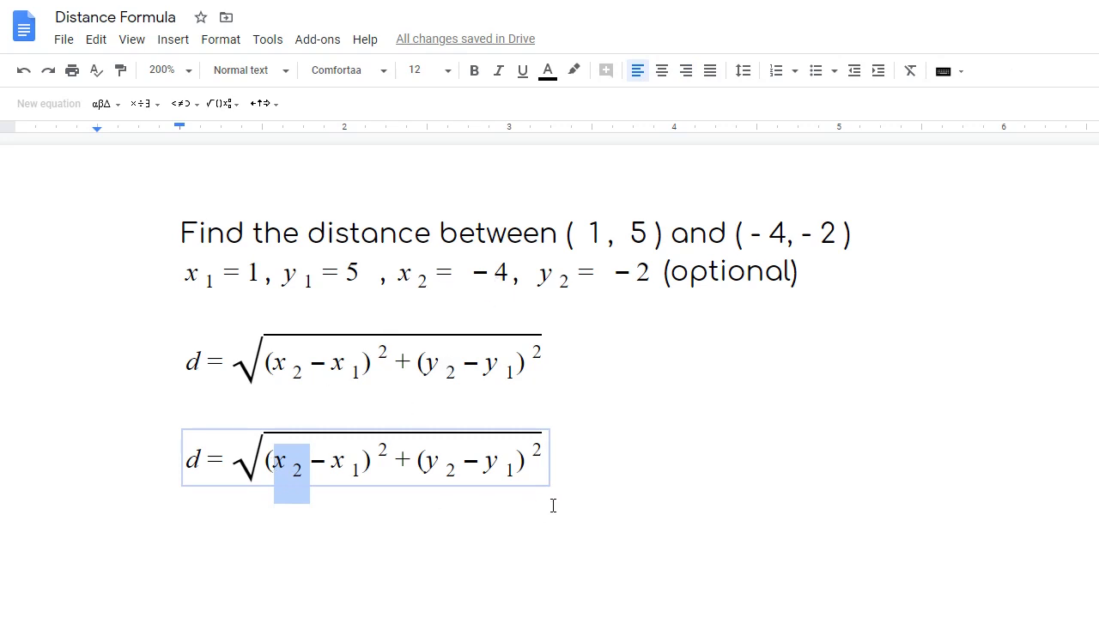
{"action": "key", "text": "BackSpace"}
{"action": "type", "text": "-4"}
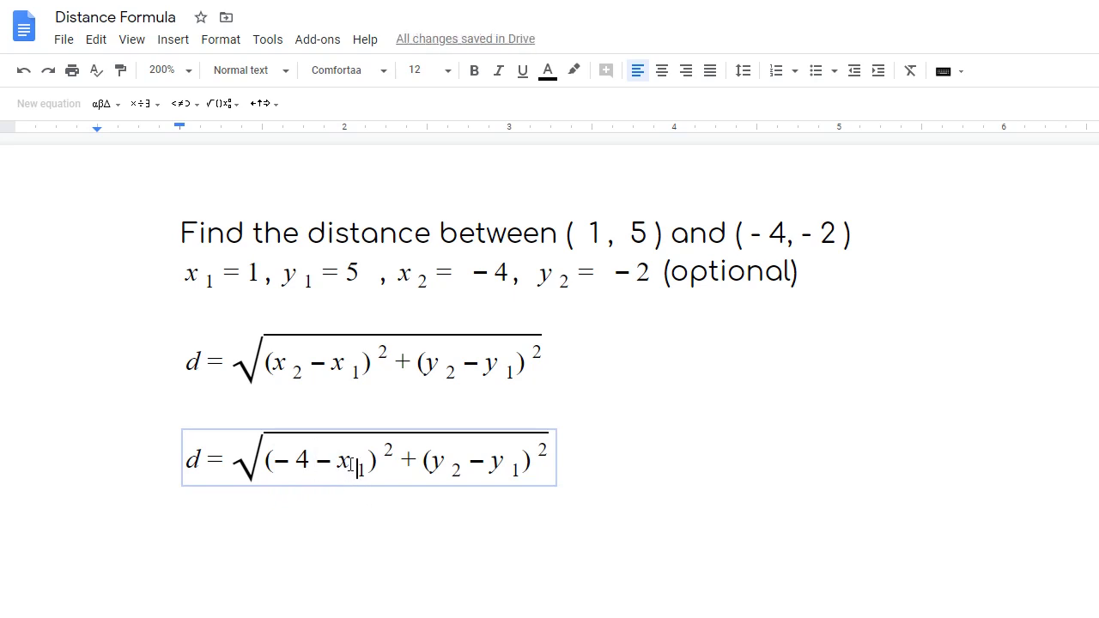
{"action": "double_click", "coordinate": [359, 461]}
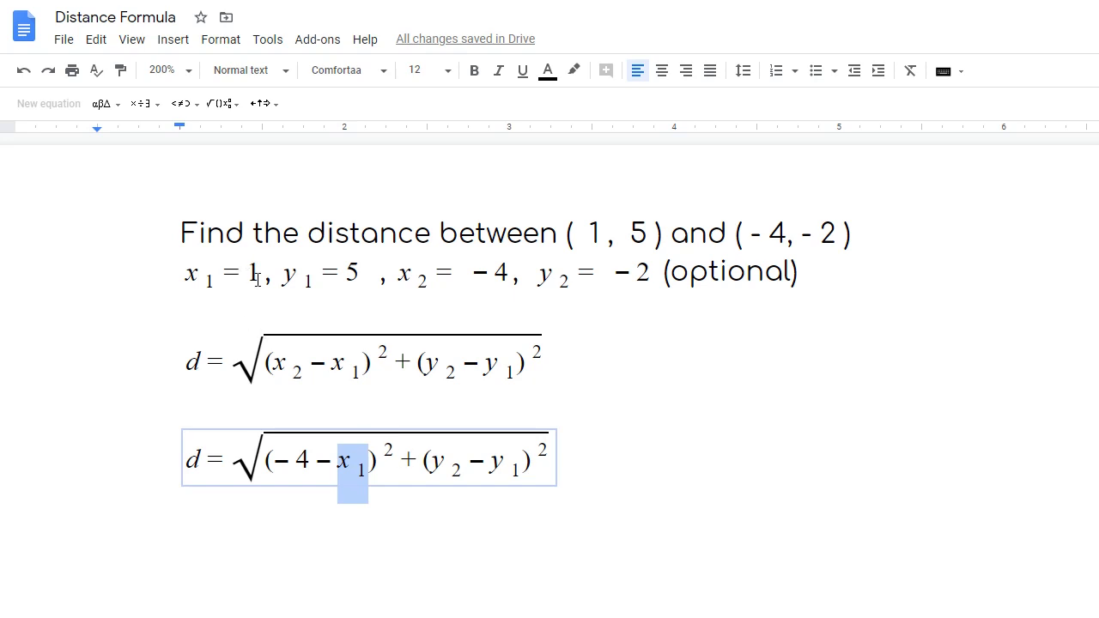
{"action": "type", "text": "1"}
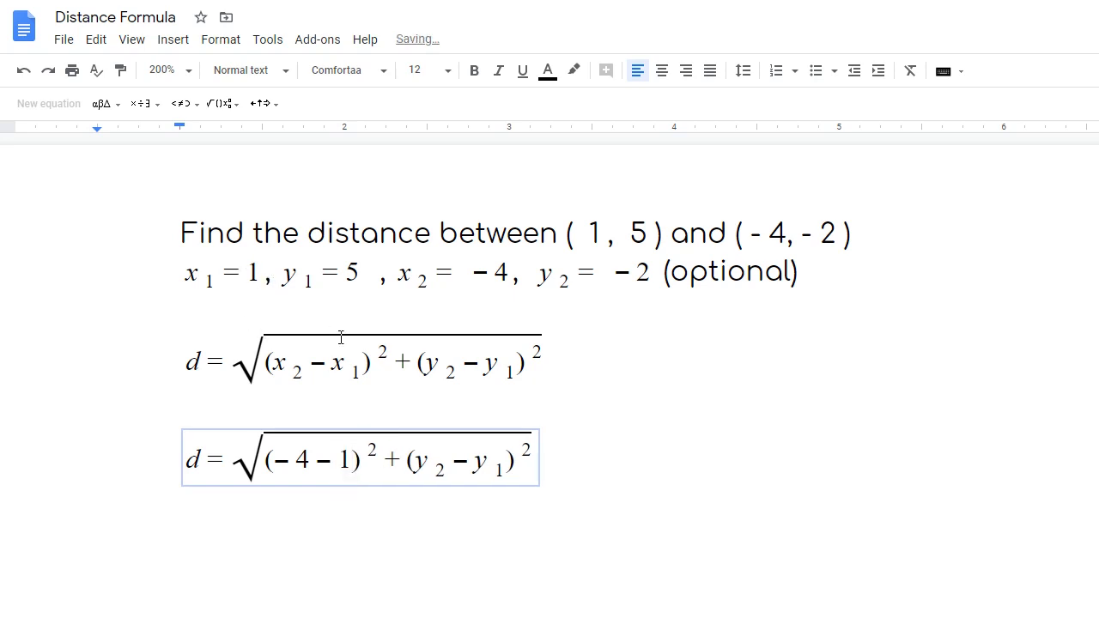
{"action": "left_click_drag", "start_coordinate": [416, 463], "coordinate": [438, 461]}
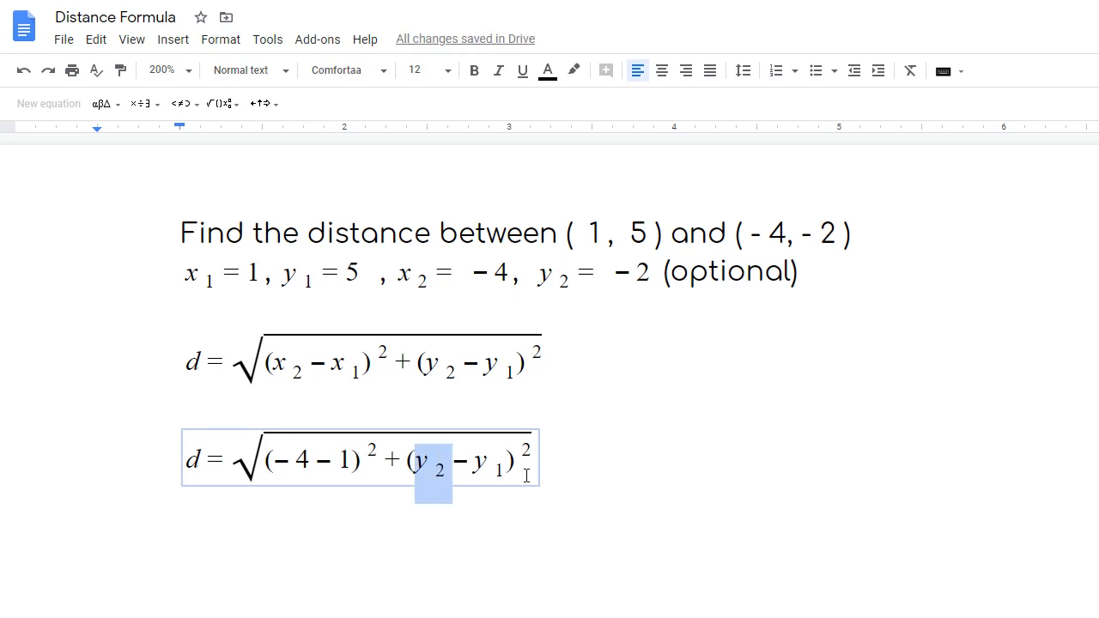
{"action": "key", "text": "BackSpace"}
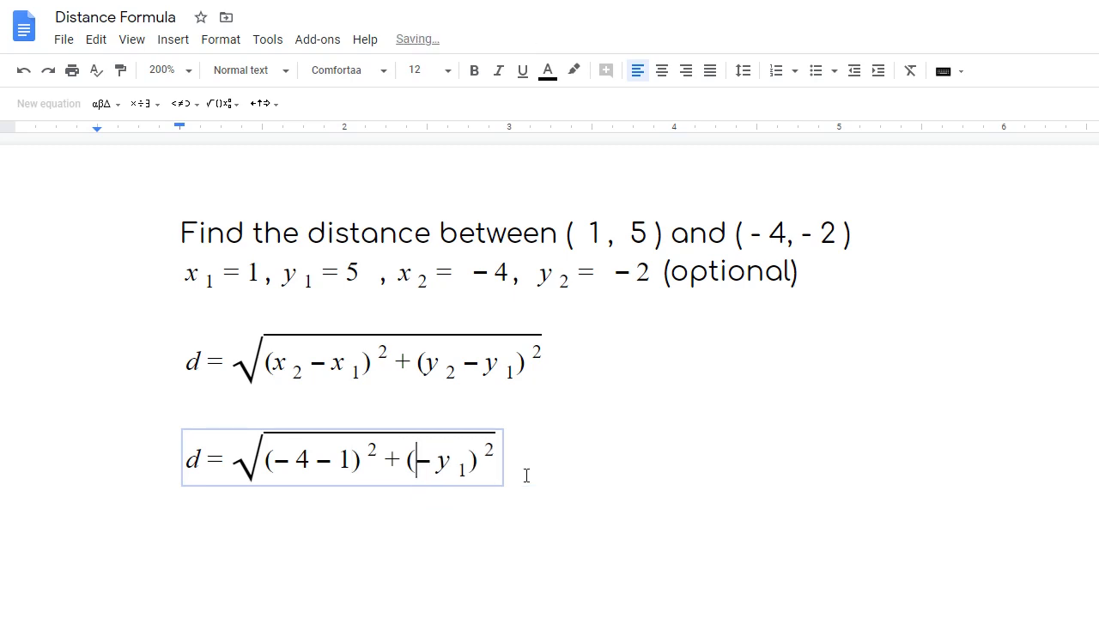
{"action": "type", "text": "-2"}
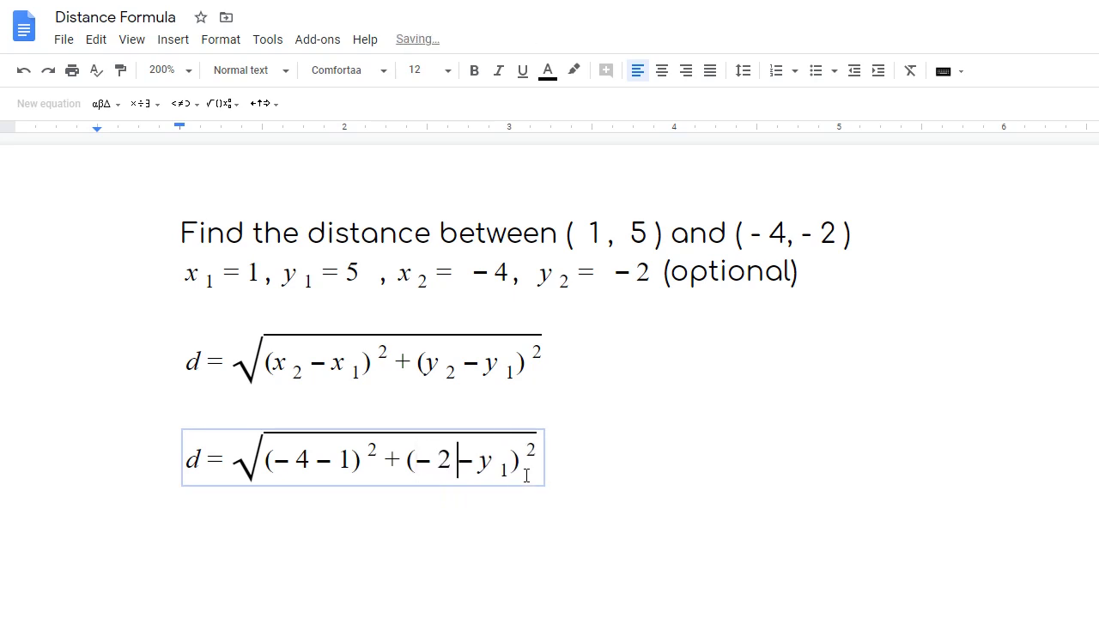
{"action": "left_click_drag", "start_coordinate": [486, 468], "coordinate": [497, 457]}
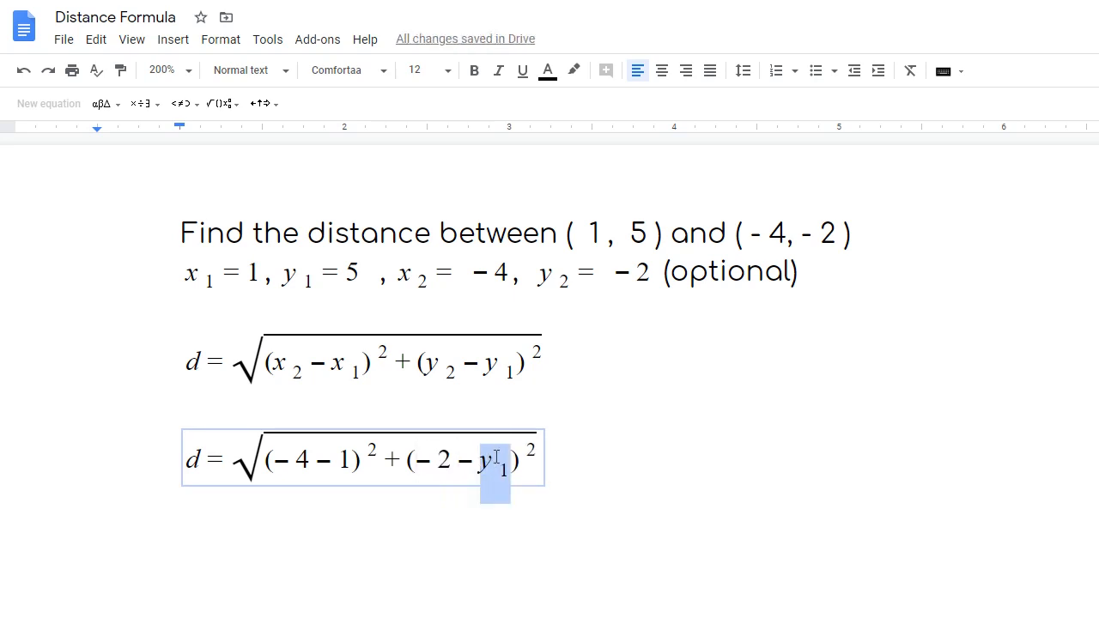
{"action": "key", "text": "BackSpace"}
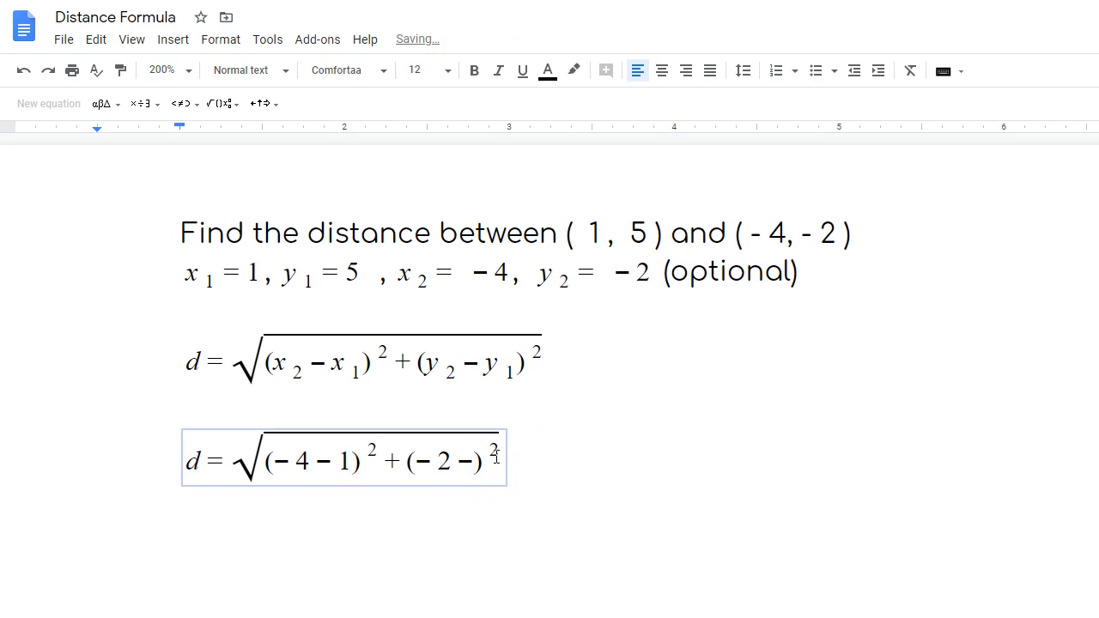
{"action": "type", "text": "5"}
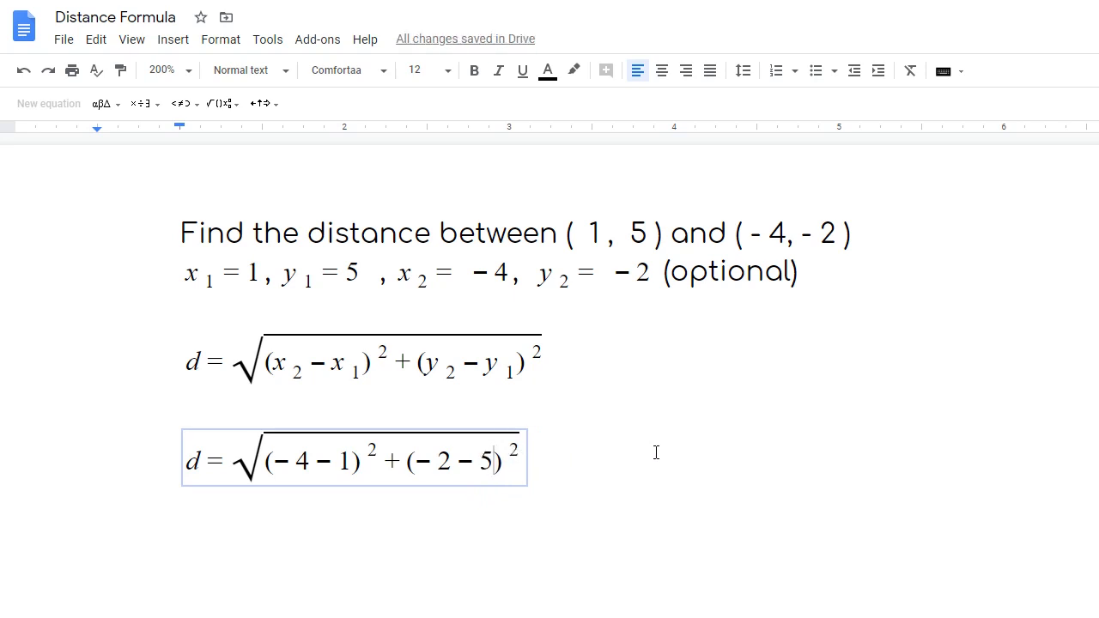
{"action": "scroll", "coordinate": [656, 452], "scroll_direction": "down", "scroll_amount": 1}
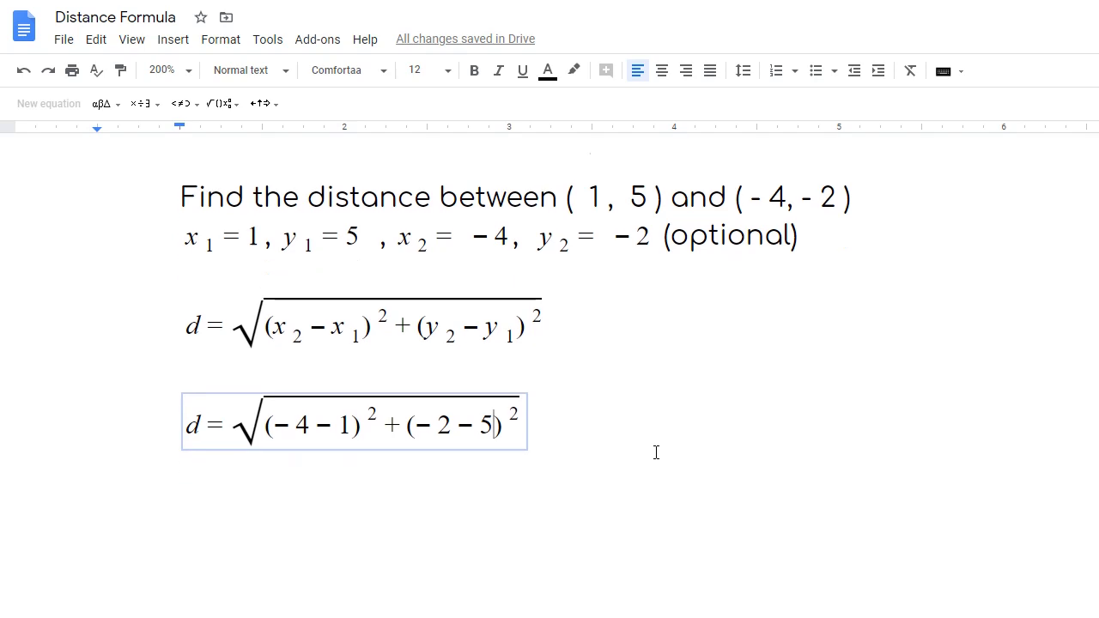
{"action": "left_click", "coordinate": [583, 384]}
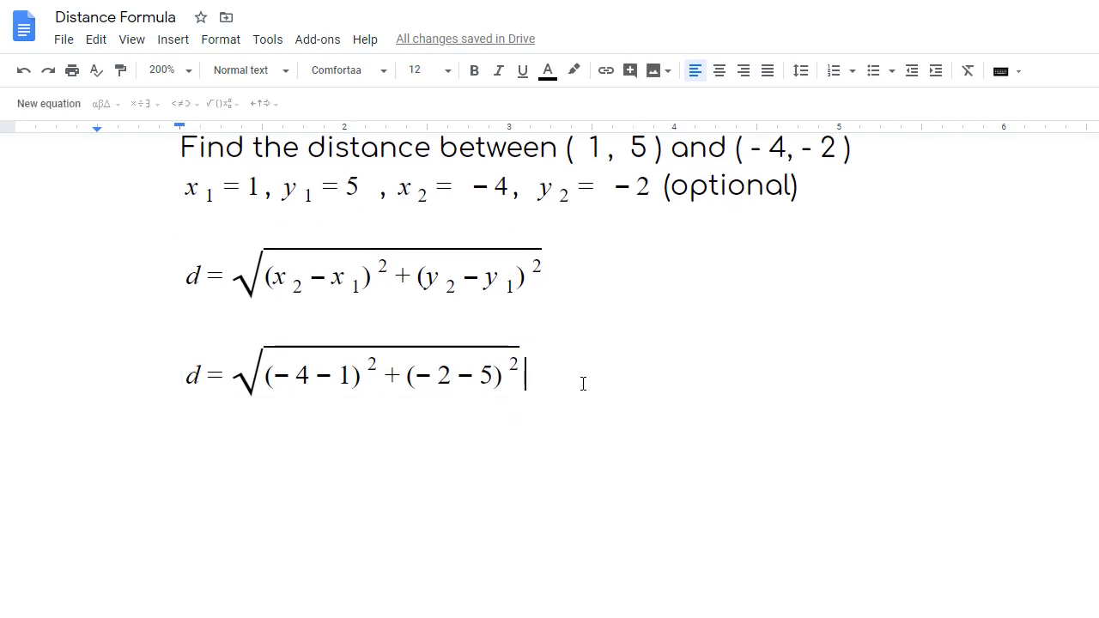
- Paste another copy of the distance formula on a new line
{"action": "key", "text": "Return"}
{"action": "right_click", "coordinate": [194, 445]}
{"action": "left_click", "coordinate": [282, 194]}
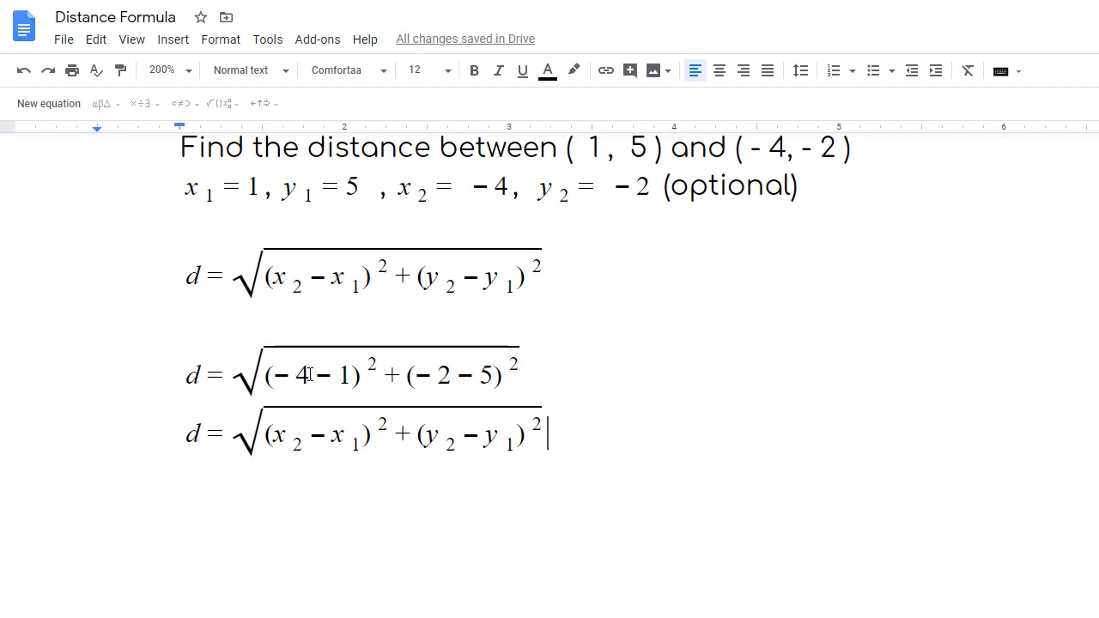
- Replace the two differences with −5 and −7, then add an empty line below
{"action": "left_click", "coordinate": [277, 432]}
{"action": "left_click_drag", "start_coordinate": [276, 432], "coordinate": [359, 444]}
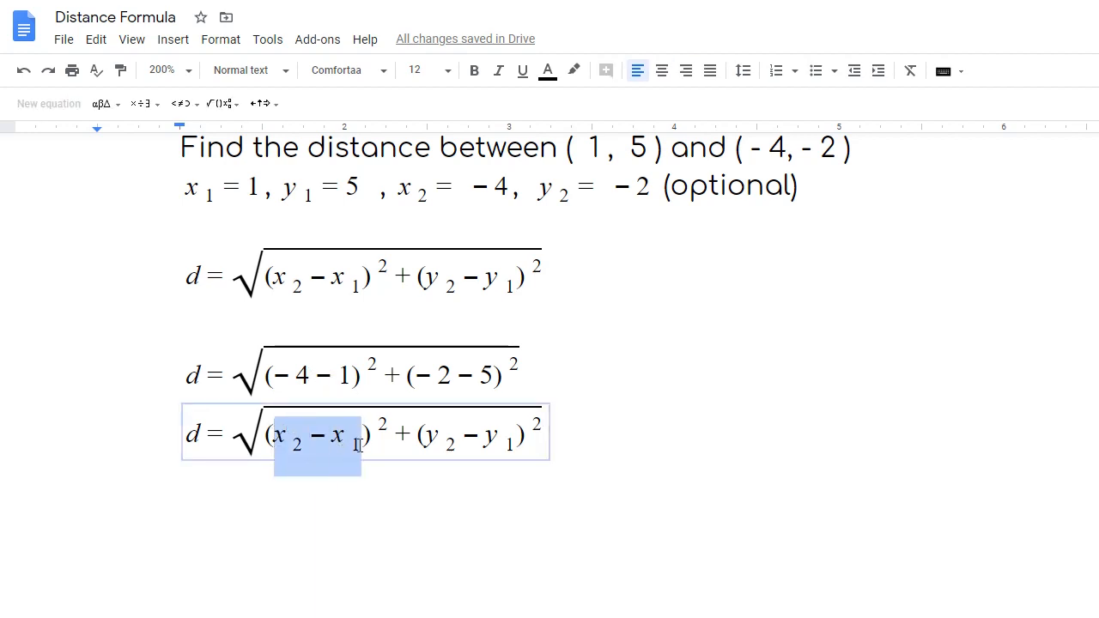
{"action": "key", "text": "BackSpace"}
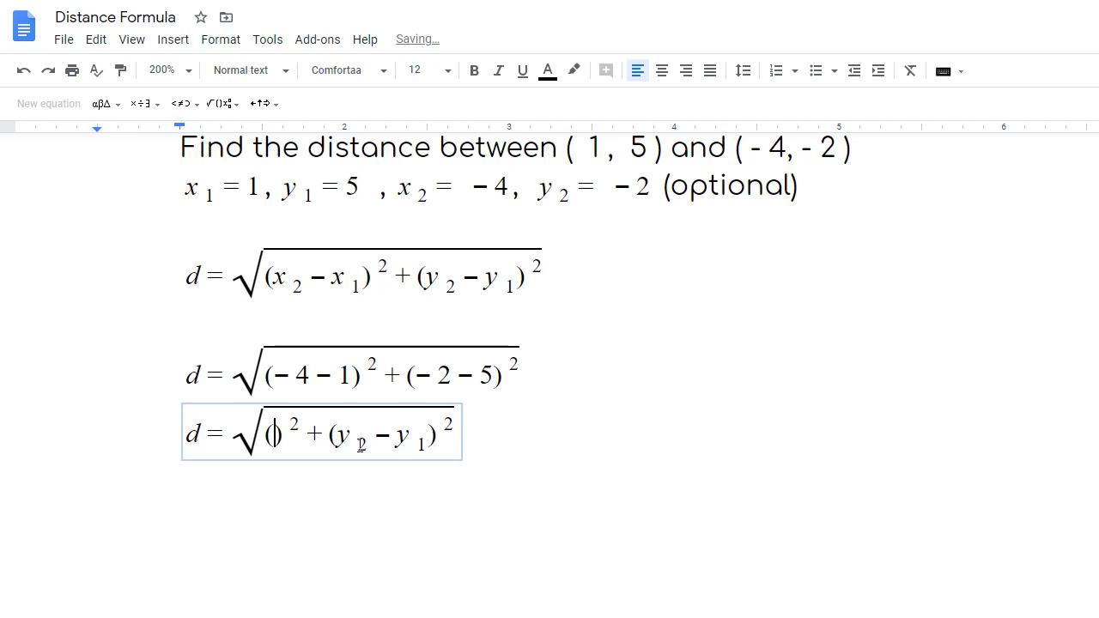
{"action": "type", "text": "-5"}
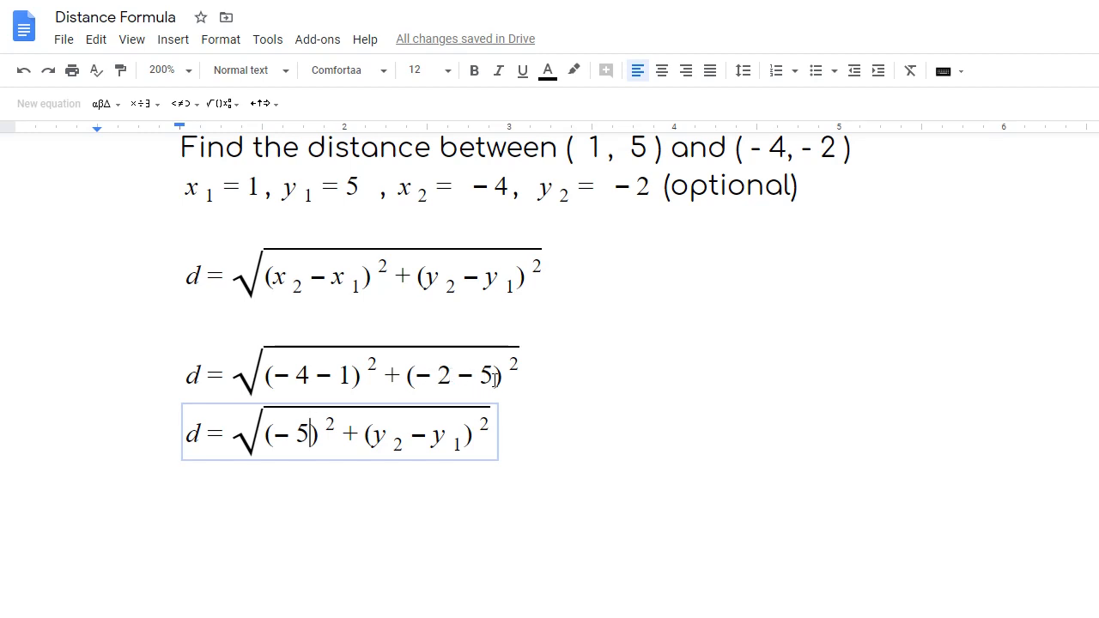
{"action": "left_click_drag", "start_coordinate": [374, 433], "coordinate": [458, 442]}
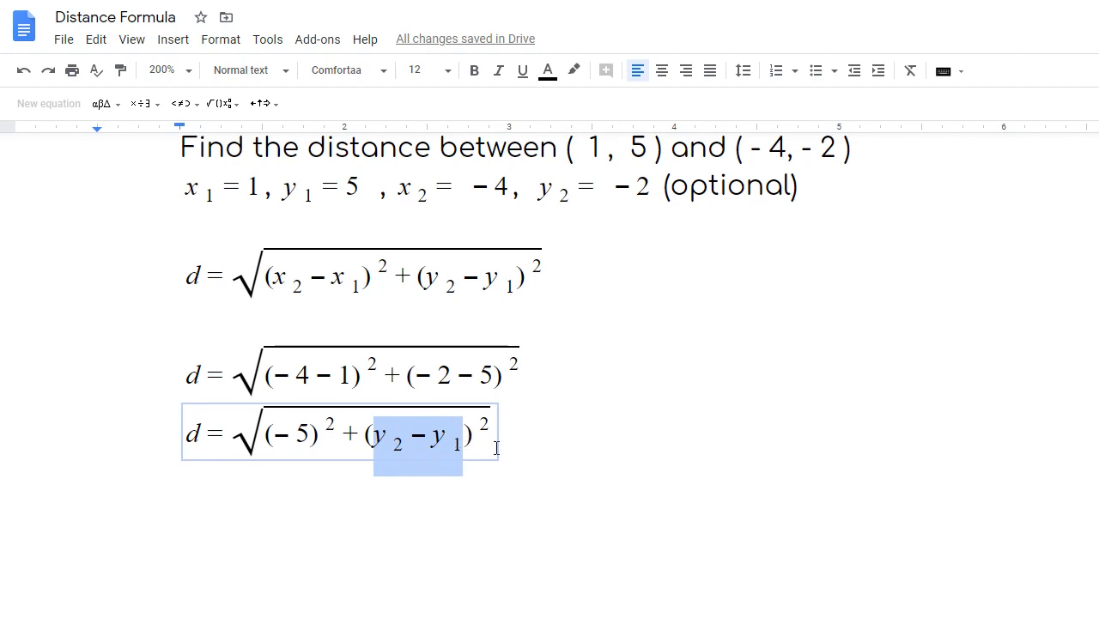
{"action": "type", "text": "-7"}
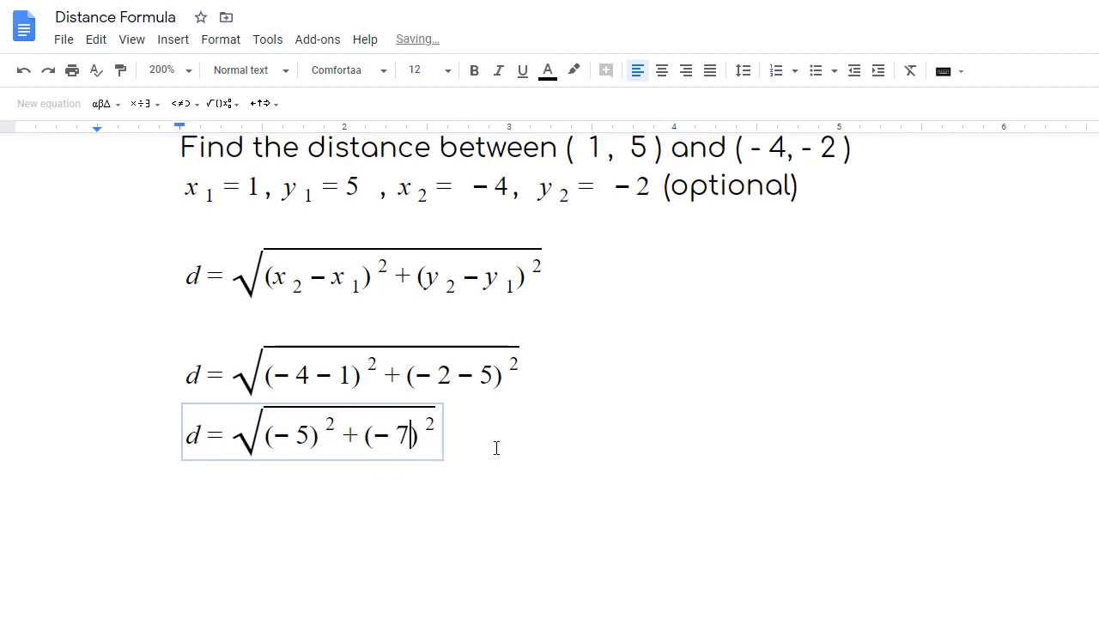
{"action": "left_click", "coordinate": [496, 447]}
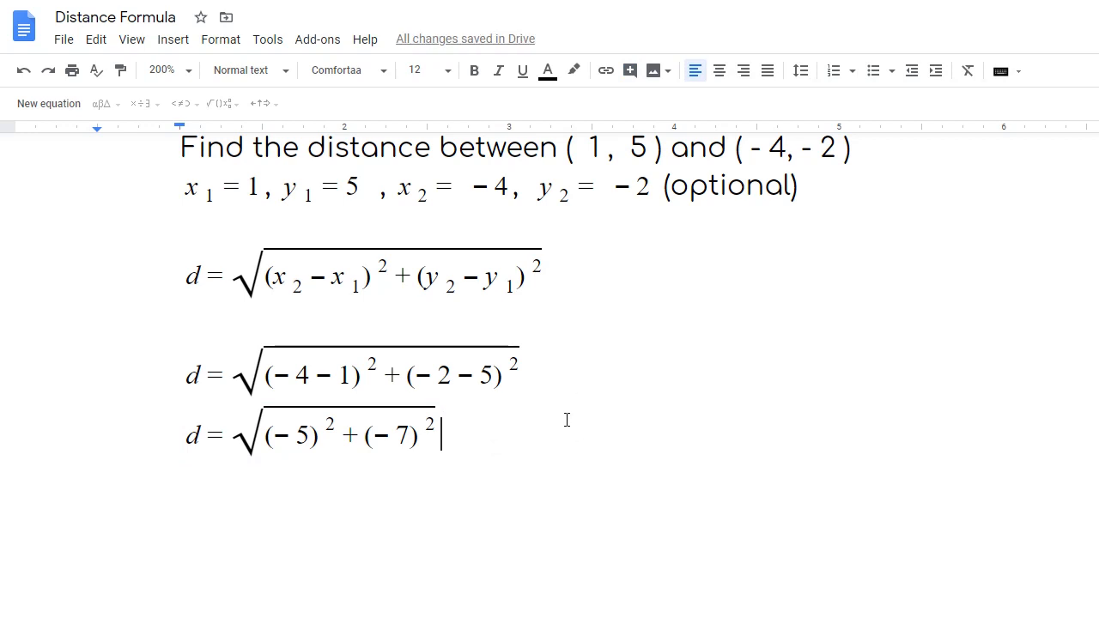
{"action": "key", "text": "Return"}
- Copy the d = √((−5)² + (−7)²) equation and paste it on the empty line below
{"action": "left_click", "coordinate": [182, 435]}
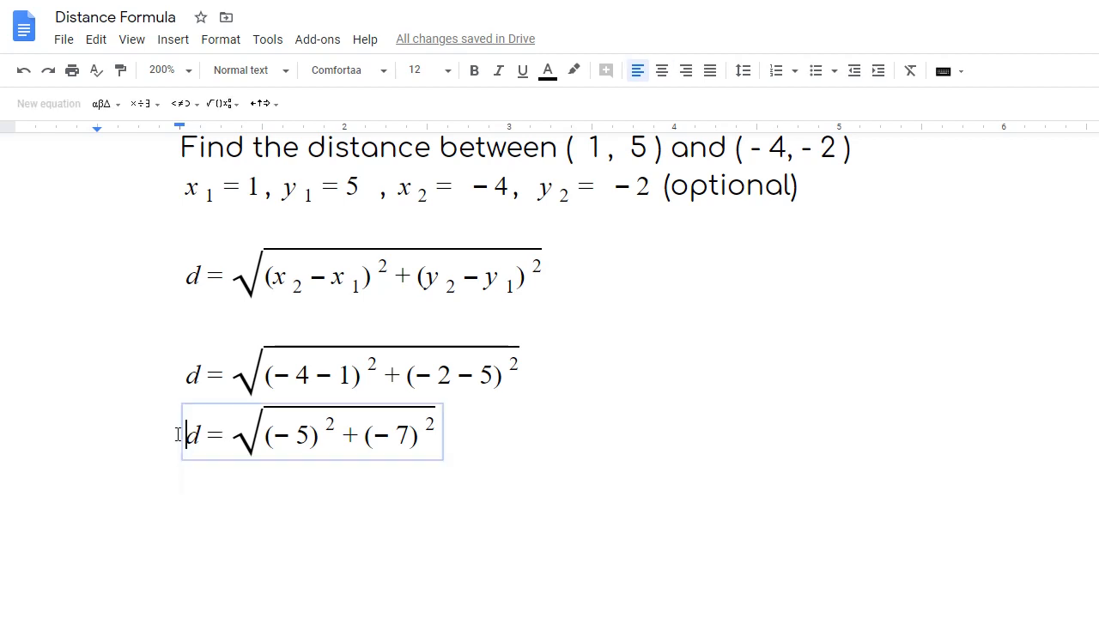
{"action": "left_click_drag", "start_coordinate": [189, 435], "coordinate": [410, 453]}
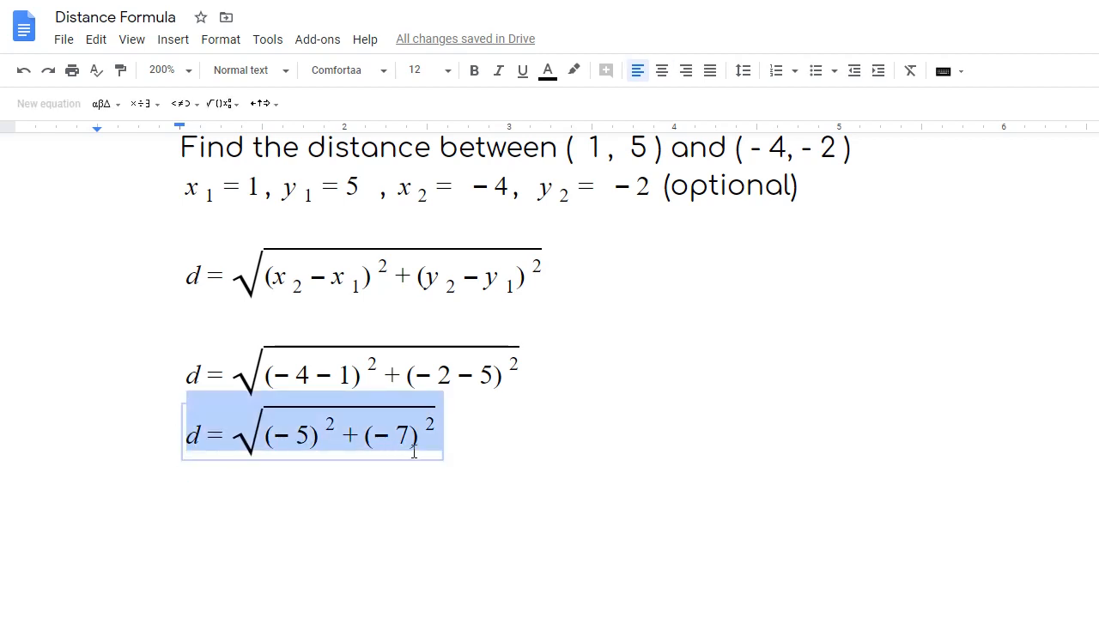
{"action": "right_click", "coordinate": [329, 399]}
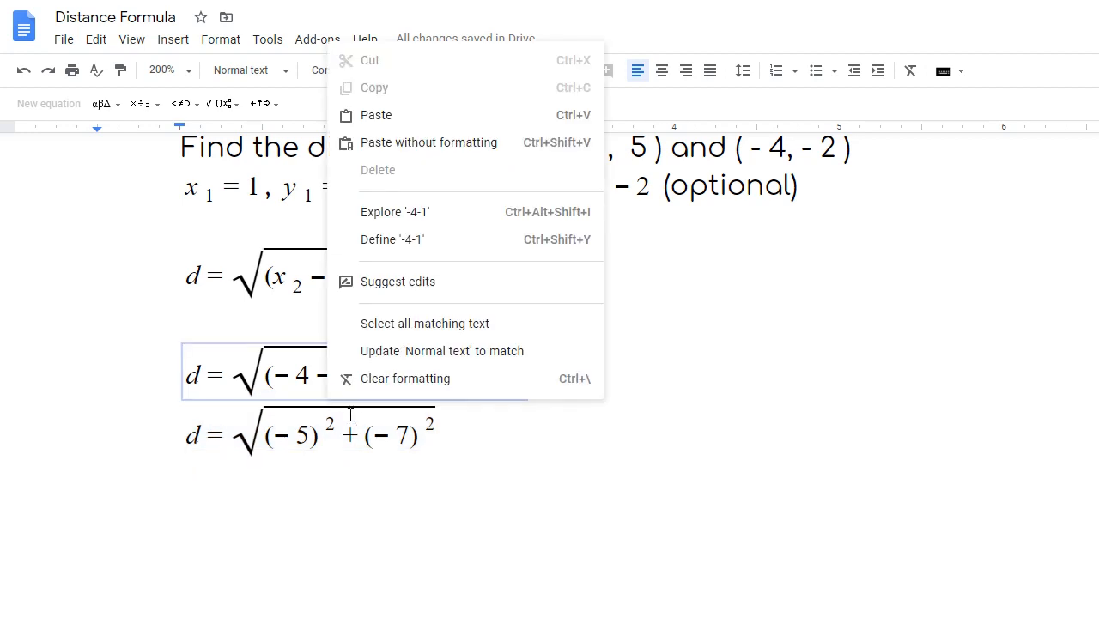
{"action": "left_click", "coordinate": [215, 434]}
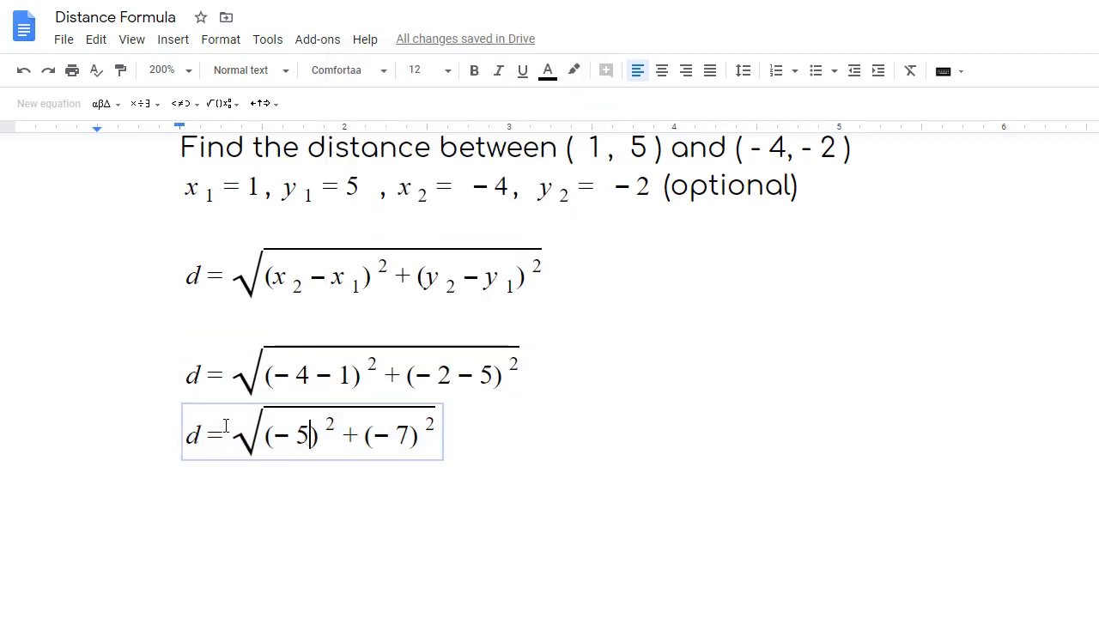
{"action": "left_click_drag", "start_coordinate": [191, 421], "coordinate": [414, 447]}
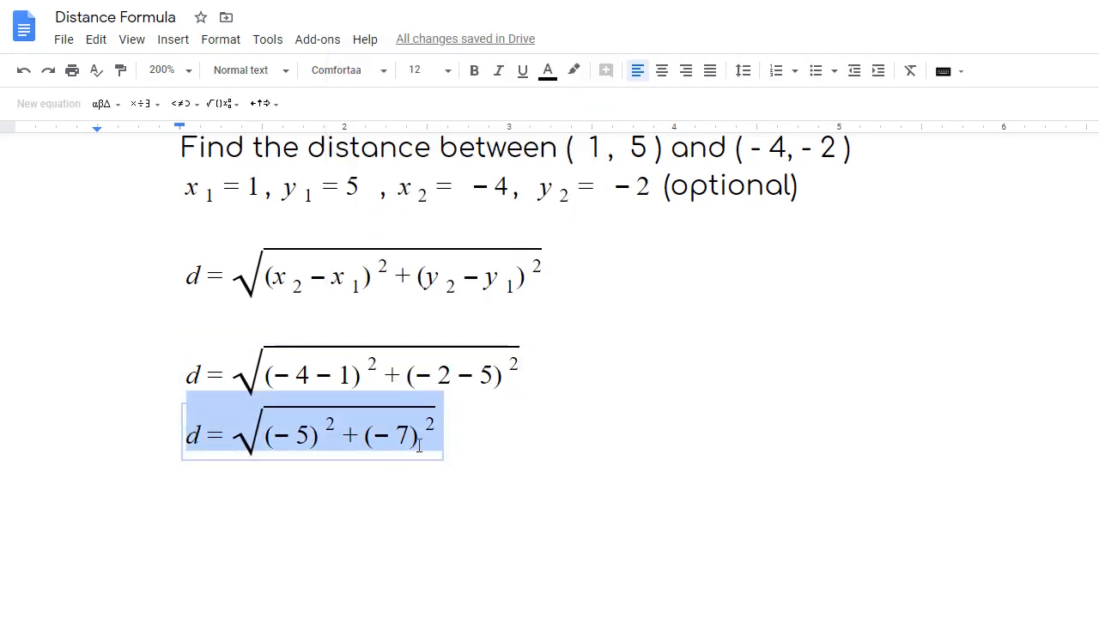
{"action": "right_click", "coordinate": [415, 446]}
{"action": "left_click", "coordinate": [482, 96]}
{"action": "left_click", "coordinate": [206, 513]}
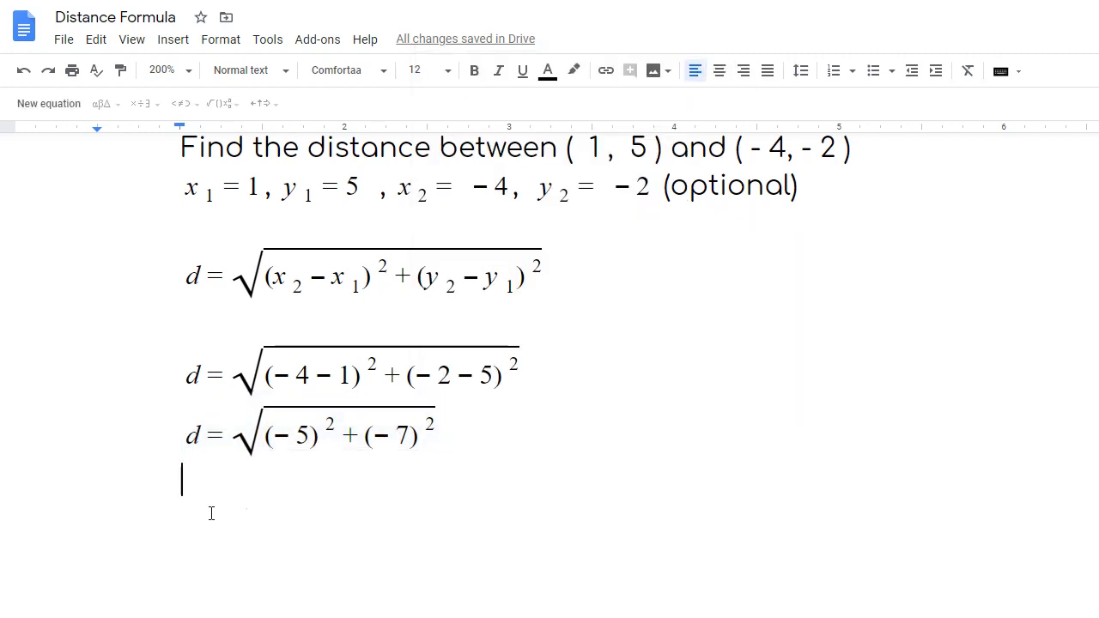
{"action": "key", "text": "ctrl+v"}
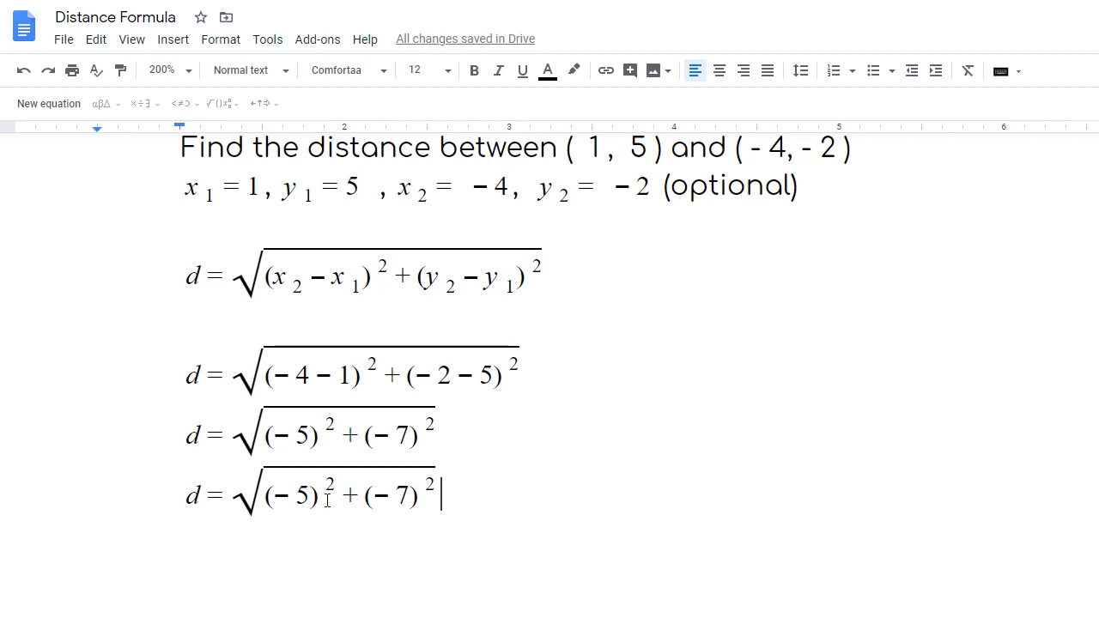
- In the pasted copy, replace (−5)² with 25 and (−7)² with 49
{"action": "left_click", "coordinate": [327, 503]}
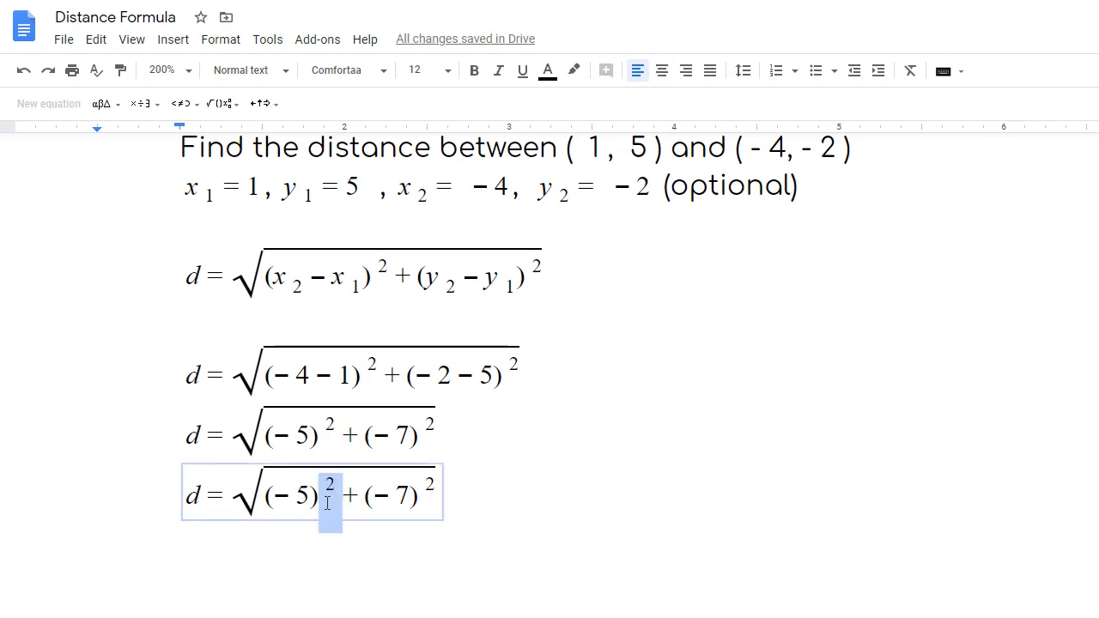
{"action": "left_click_drag", "start_coordinate": [327, 502], "coordinate": [271, 495]}
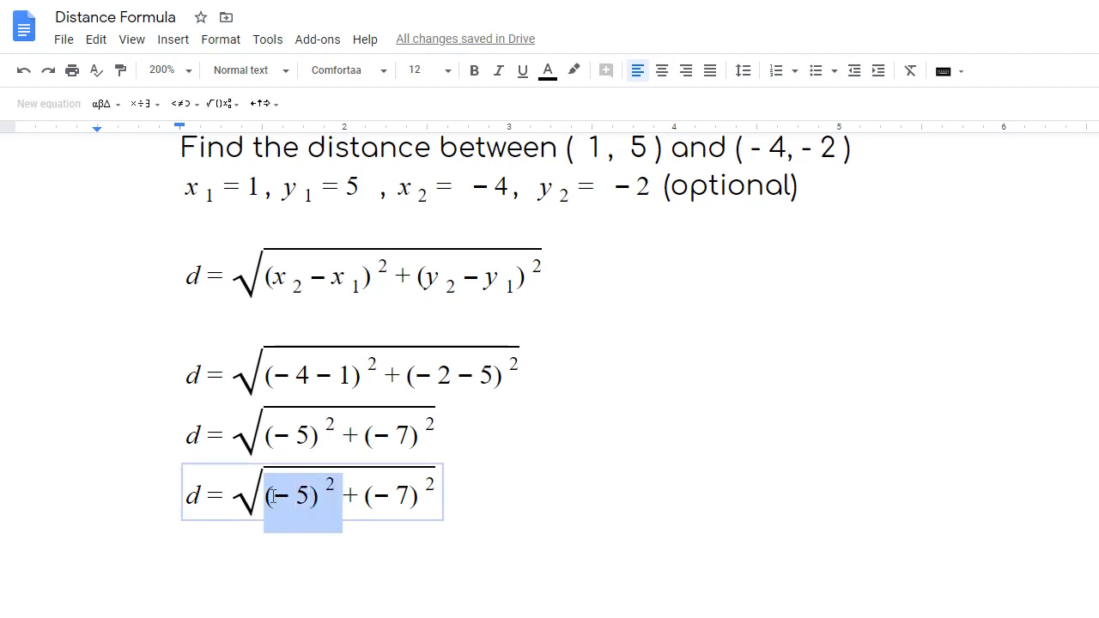
{"action": "key", "text": "BackSpace"}
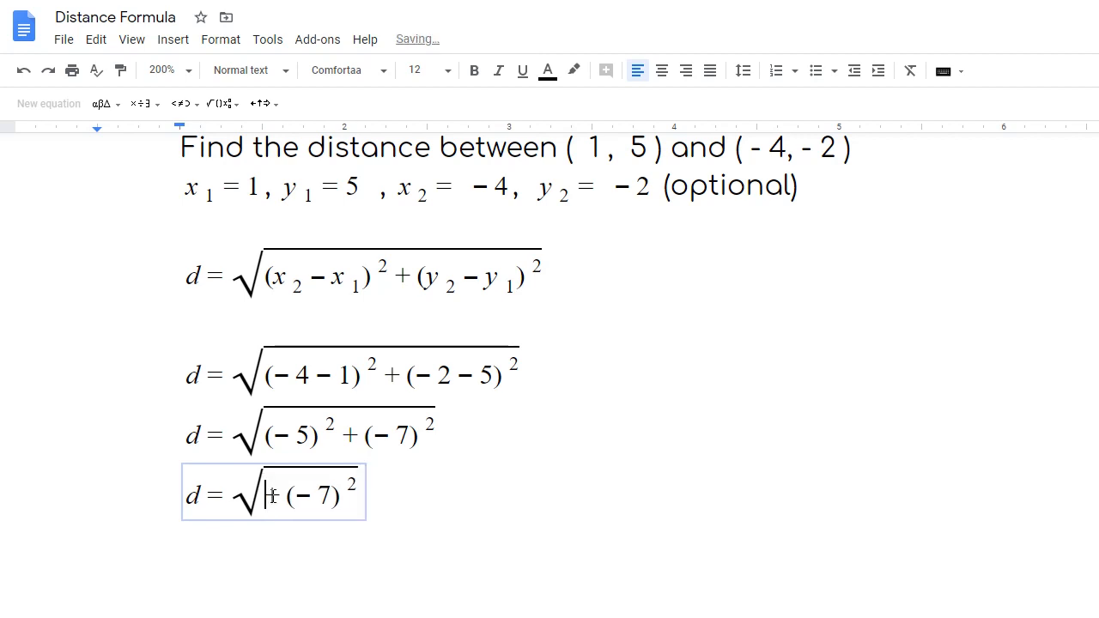
{"action": "type", "text": "25"}
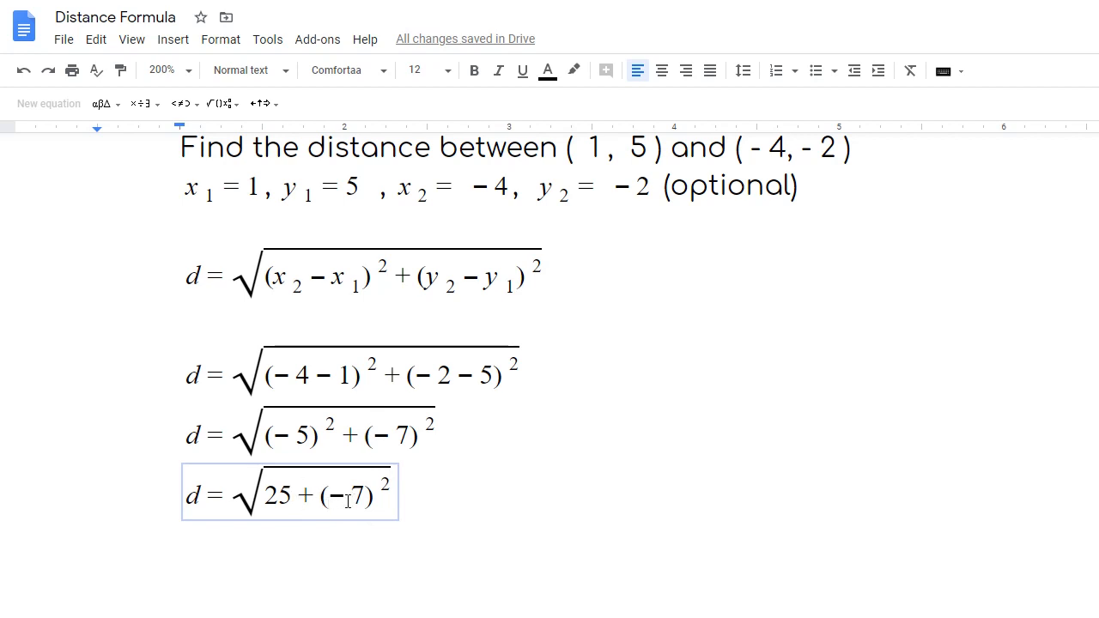
{"action": "left_click_drag", "start_coordinate": [320, 496], "coordinate": [386, 506]}
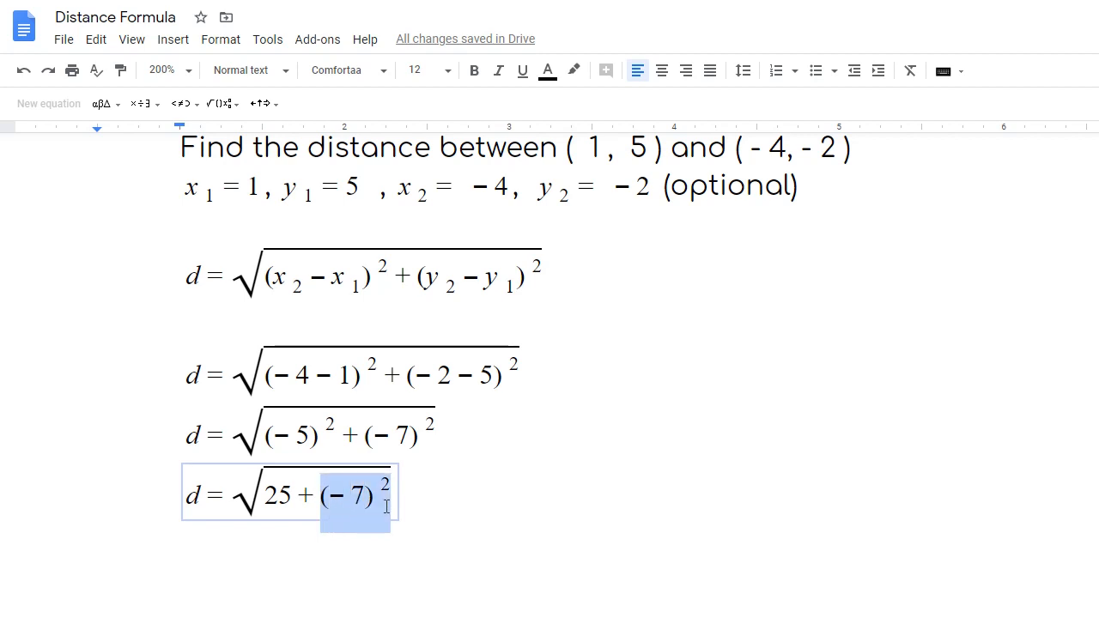
{"action": "type", "text": "49"}
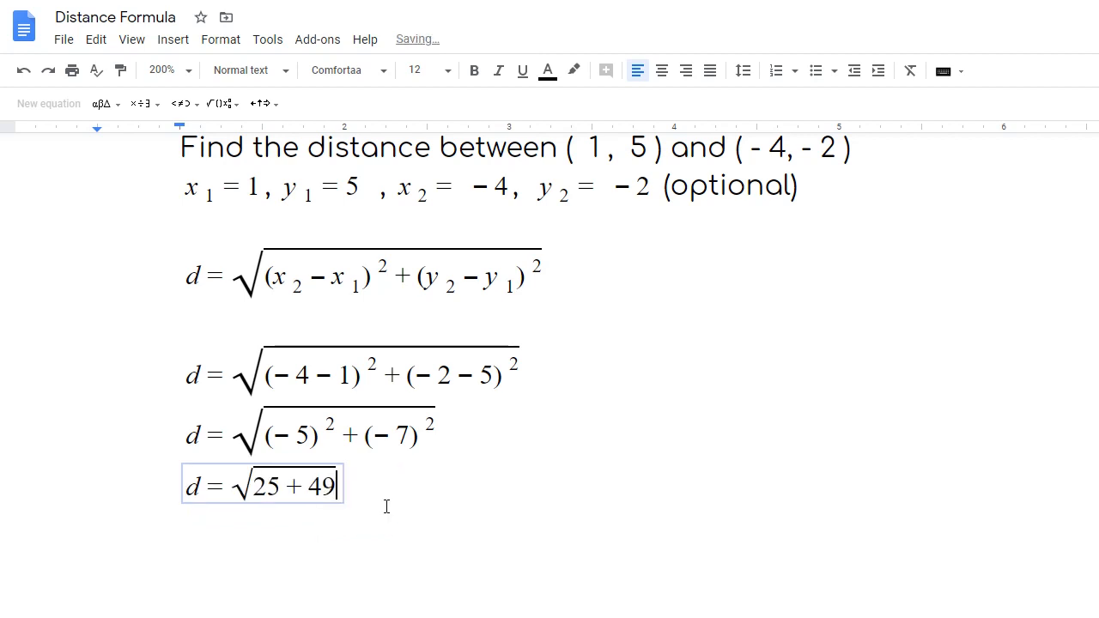
{"action": "left_click", "coordinate": [428, 510]}
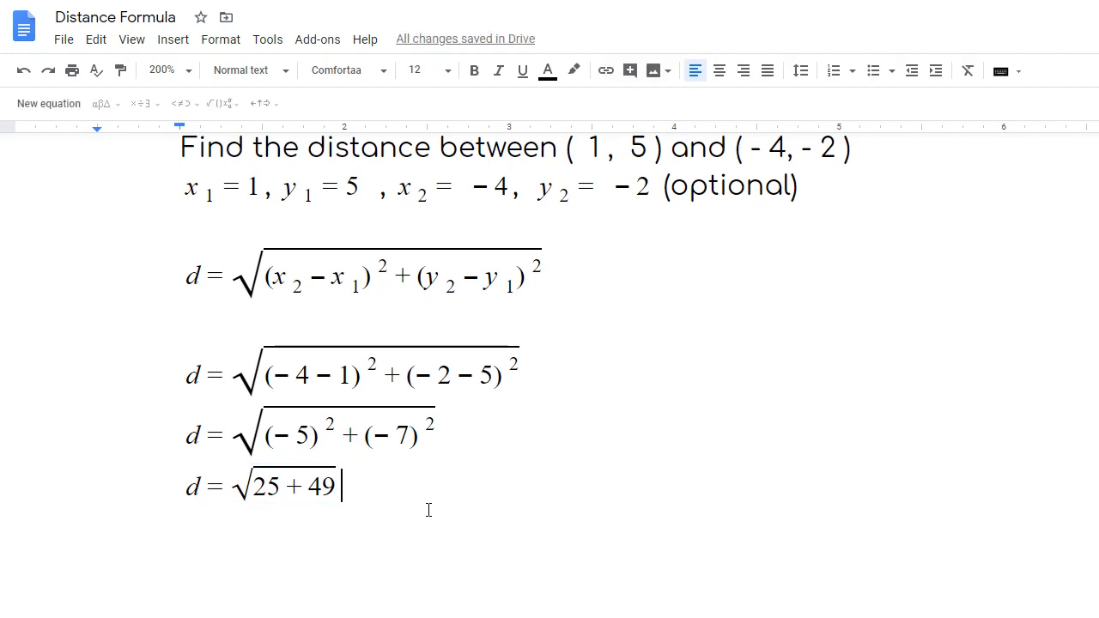
- Paste the equation on a new line and replace 25 + 49 under the root with 74
{"action": "key", "text": "Return"}
{"action": "key", "text": "ctrl+v"}
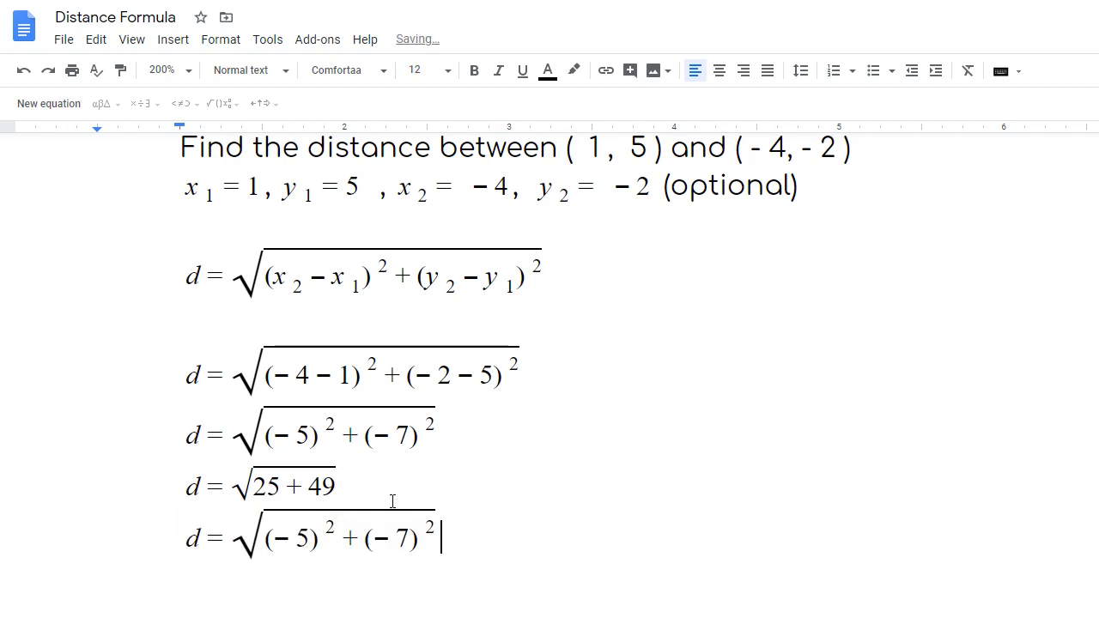
{"action": "left_click_drag", "start_coordinate": [439, 533], "coordinate": [266, 531]}
{"action": "left_click", "coordinate": [395, 529]}
{"action": "key", "text": "BackSpace"}
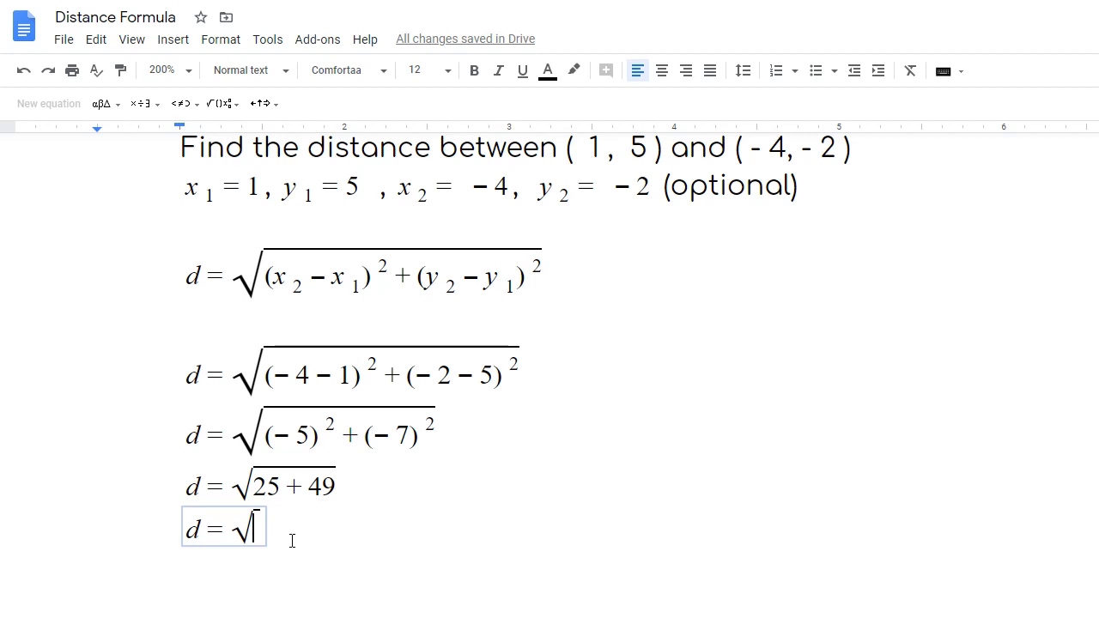
{"action": "type", "text": "74"}
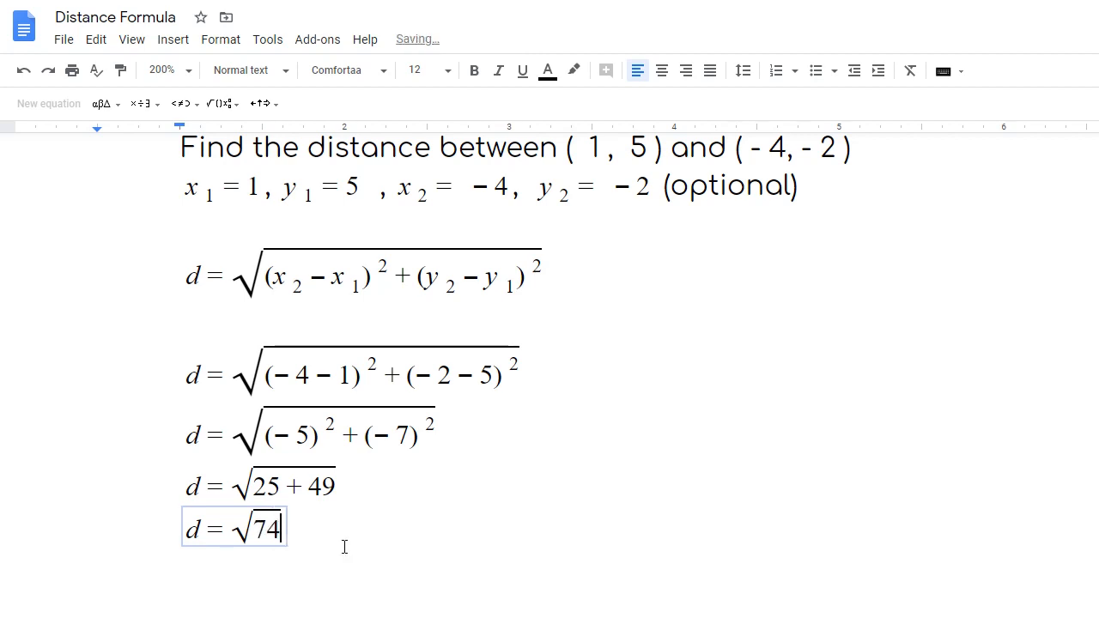
{"action": "left_click", "coordinate": [409, 545]}
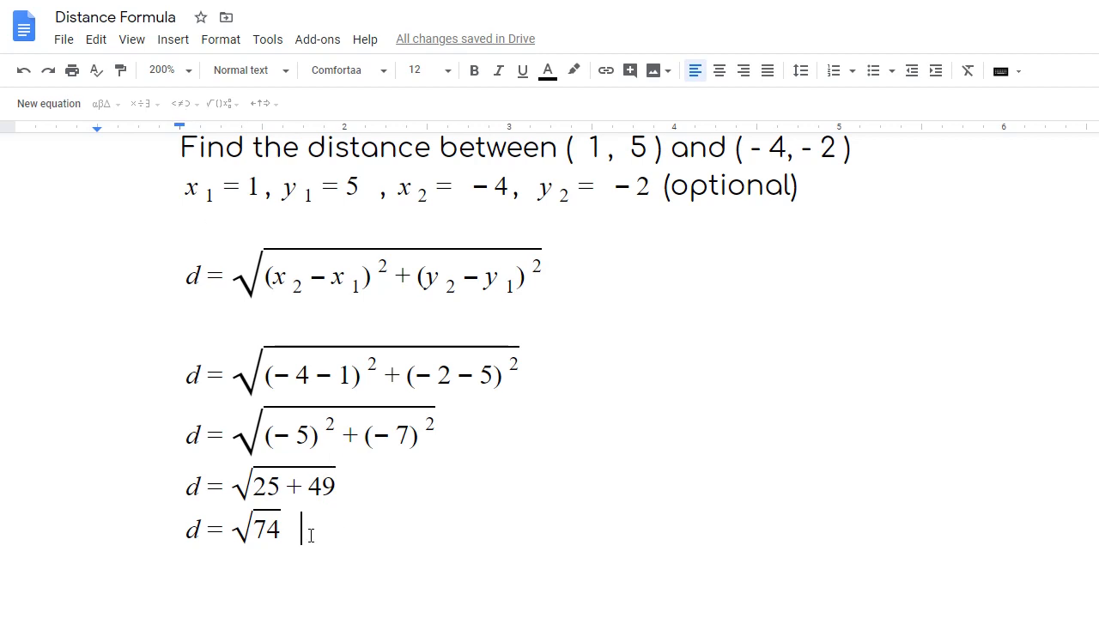
- Add a new equation d ≈ 8.6 beside √74, trimming 8.602325 to 8.6
{"action": "left_click", "coordinate": [39, 104]}
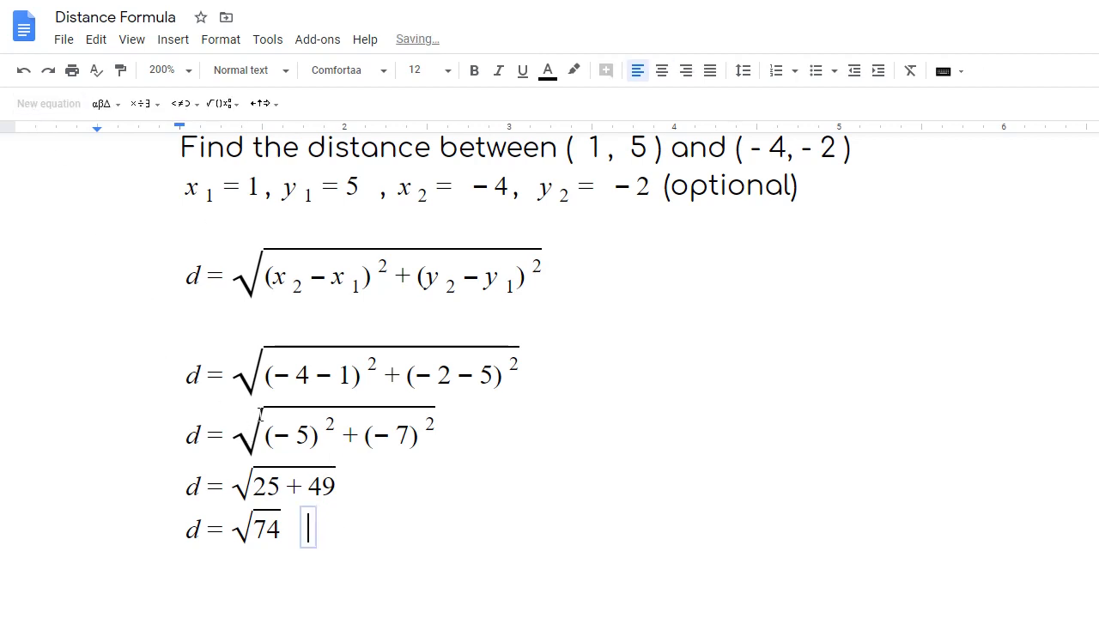
{"action": "type", "text": "d"}
{"action": "left_click", "coordinate": [179, 105]}
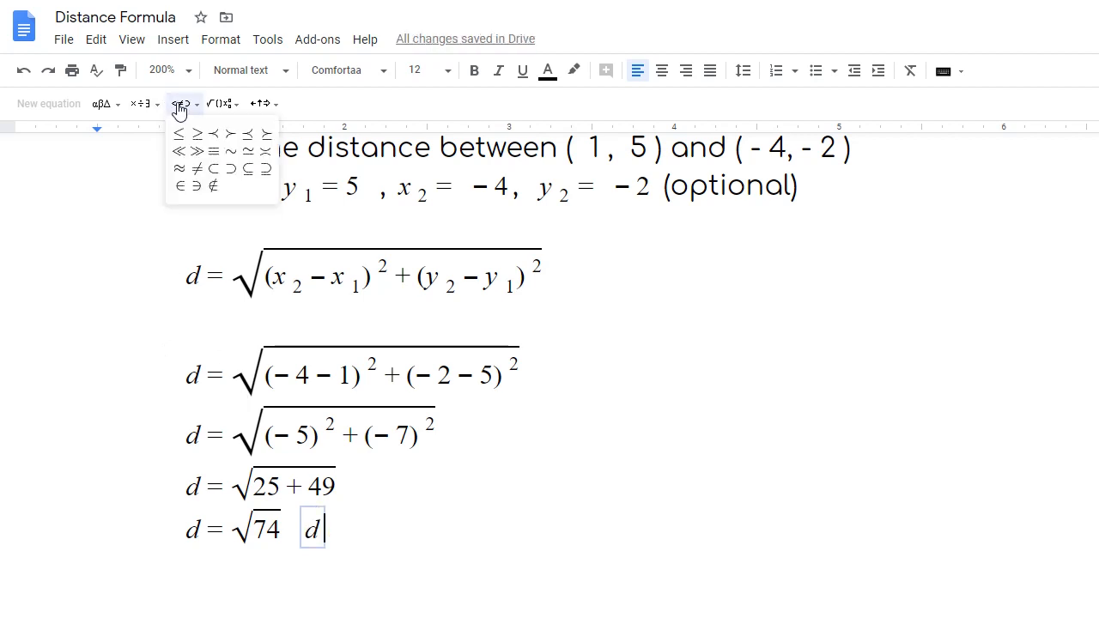
{"action": "left_click", "coordinate": [179, 168]}
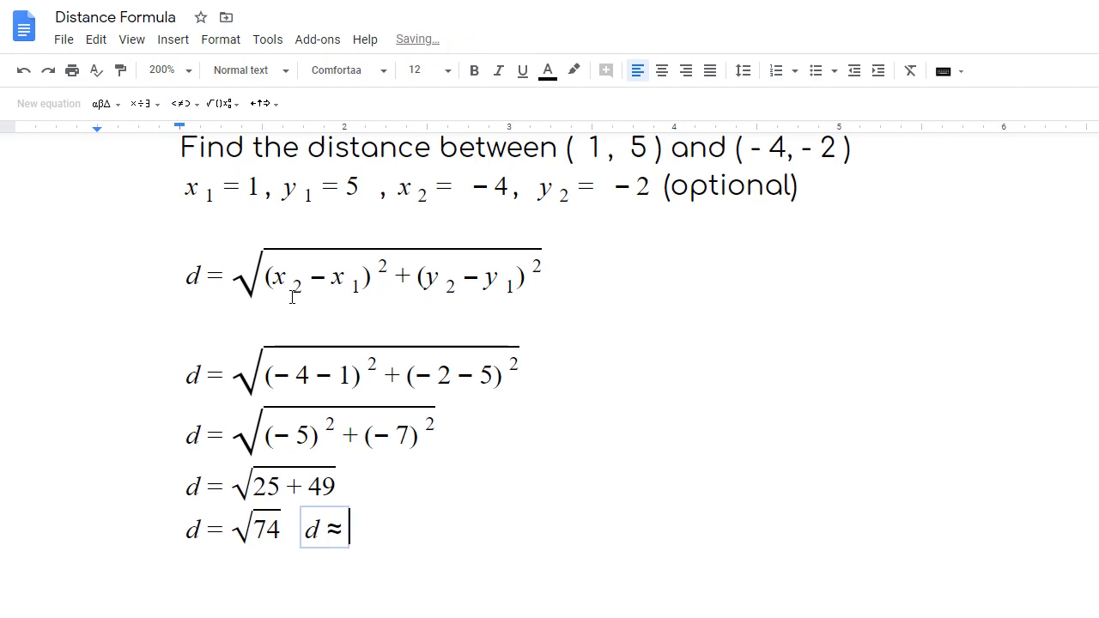
{"action": "type", "text": "8.6"}
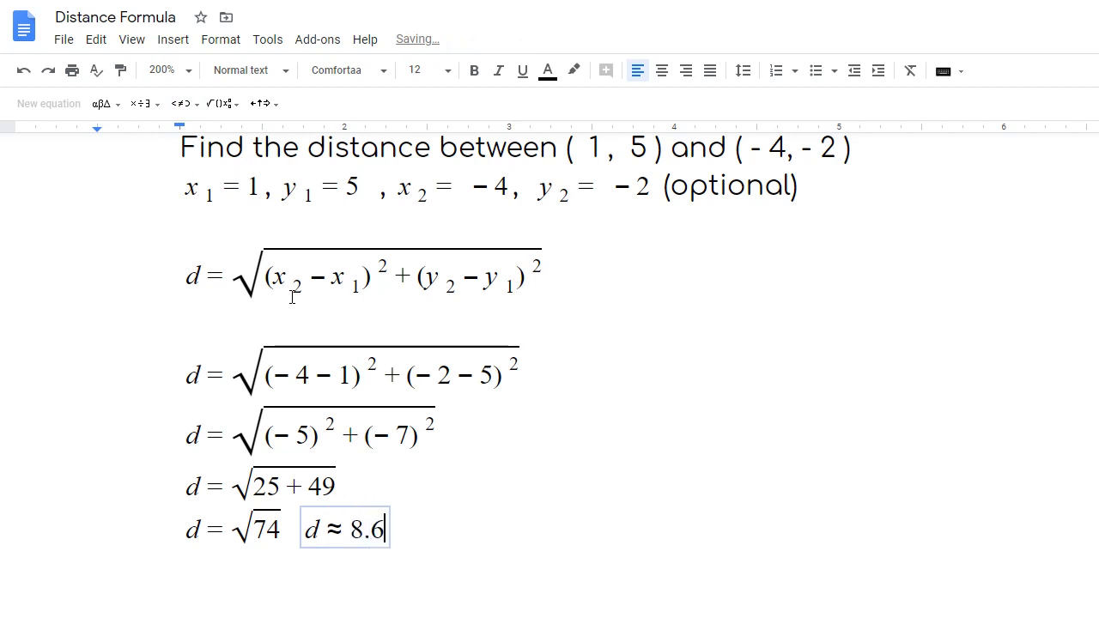
{"action": "type", "text": "02325"}
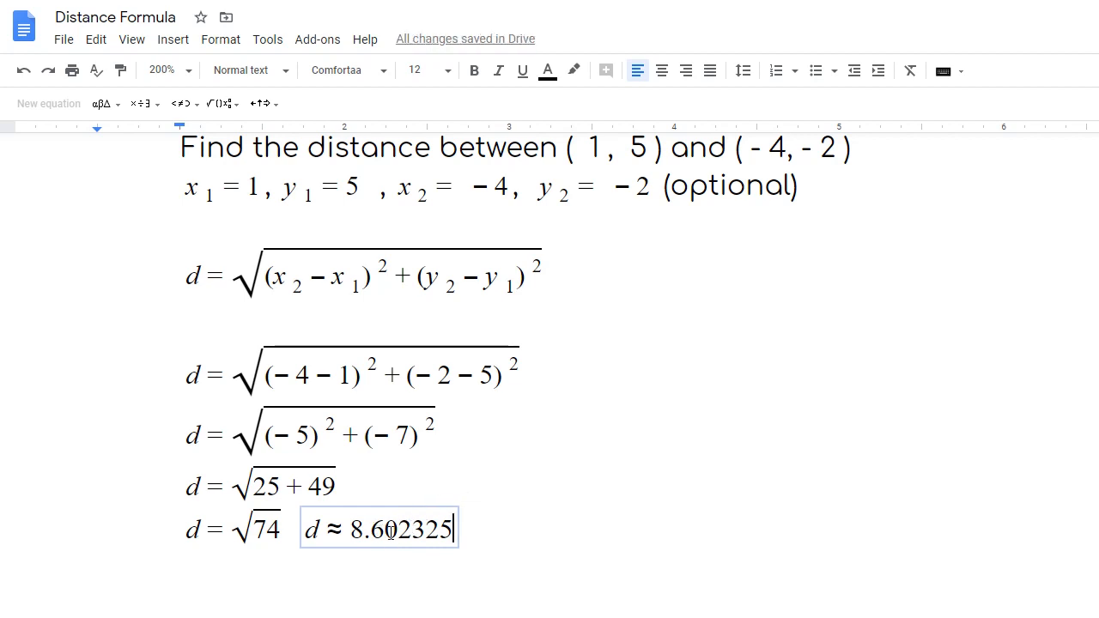
{"action": "left_click_drag", "start_coordinate": [385, 529], "coordinate": [453, 539]}
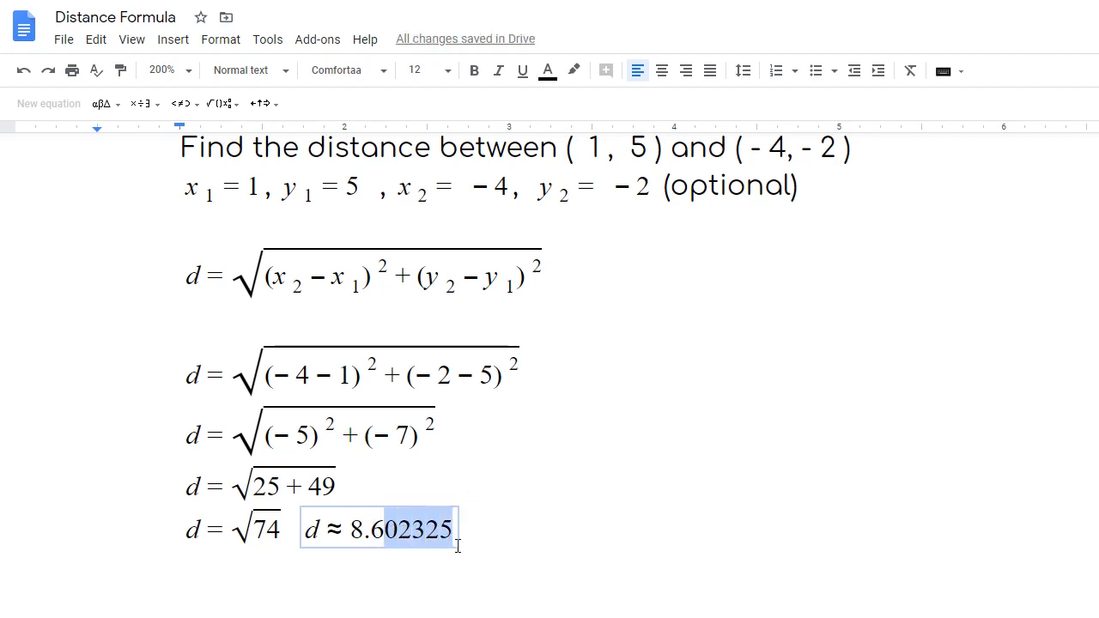
{"action": "key", "text": "BackSpace"}
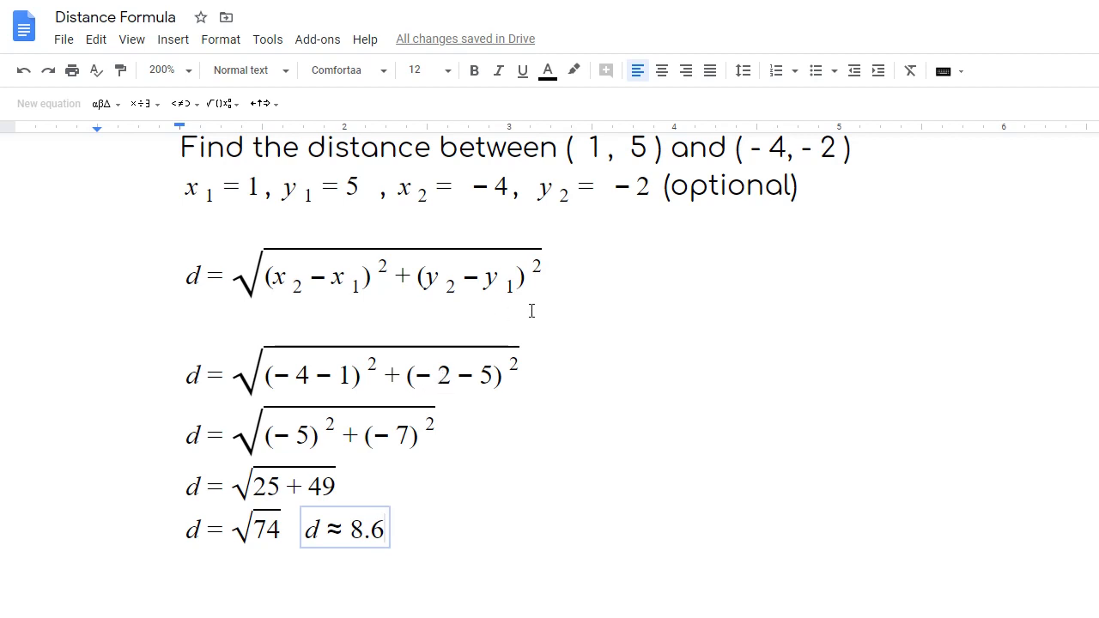
{"action": "left_click", "coordinate": [598, 277]}
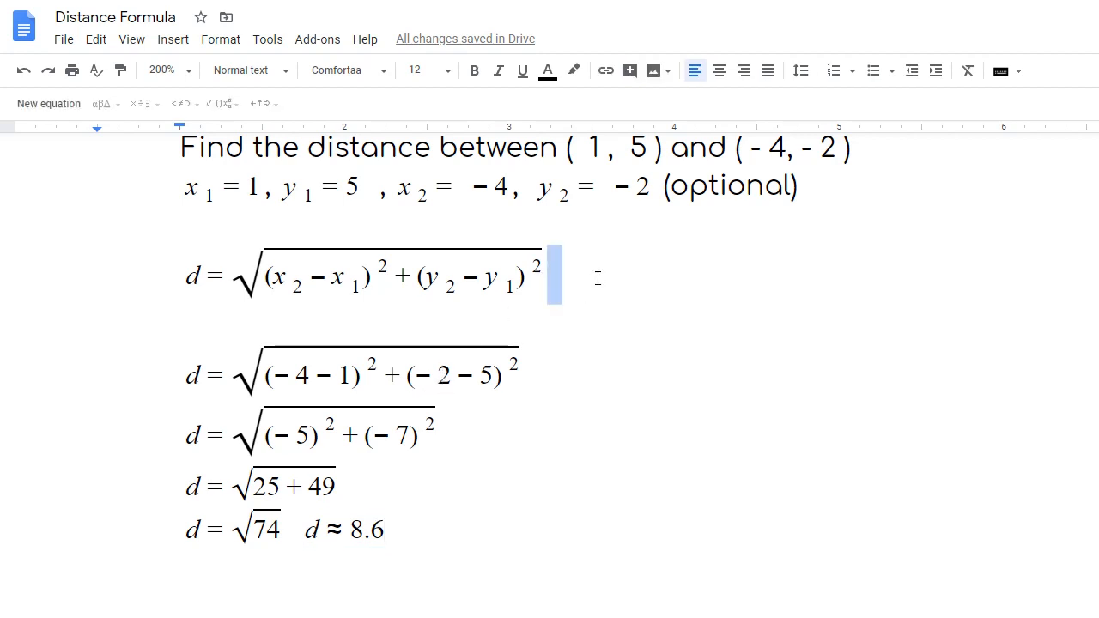